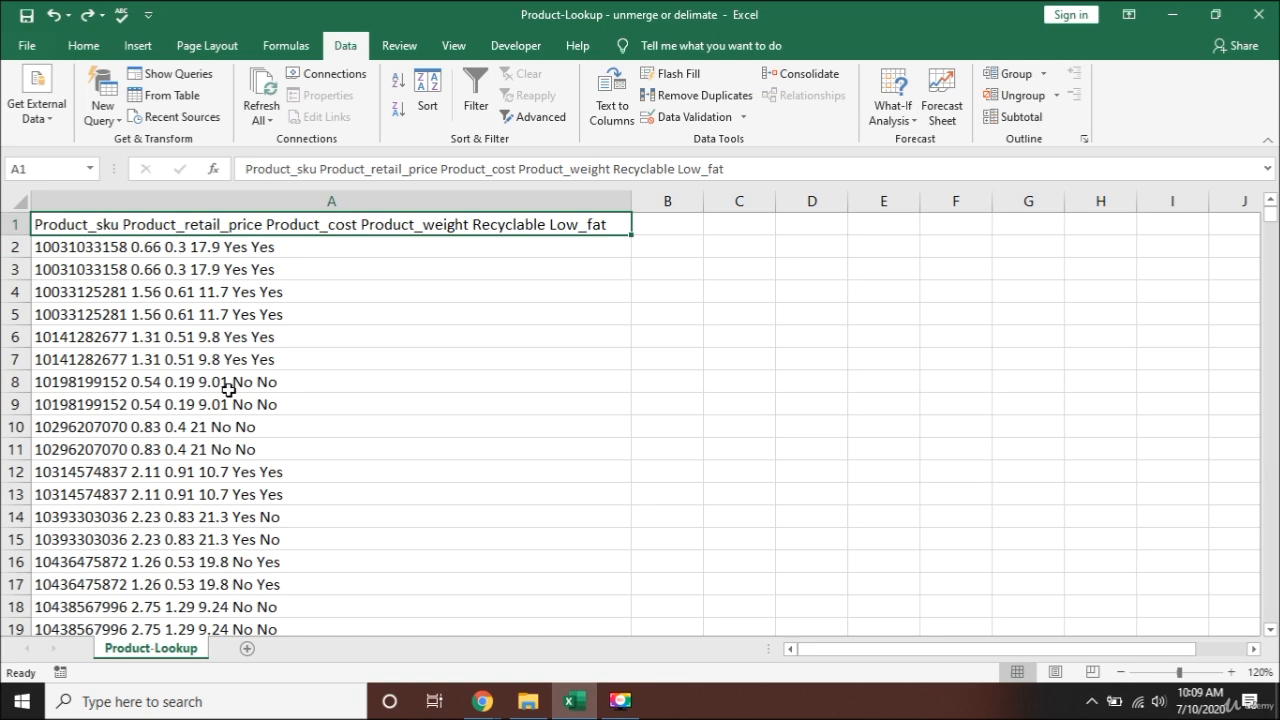
Step: Examine the product records combined in column A, from the header row to the last row
key(ctrl+Down)
key(ctrl+Up)
key(Down)
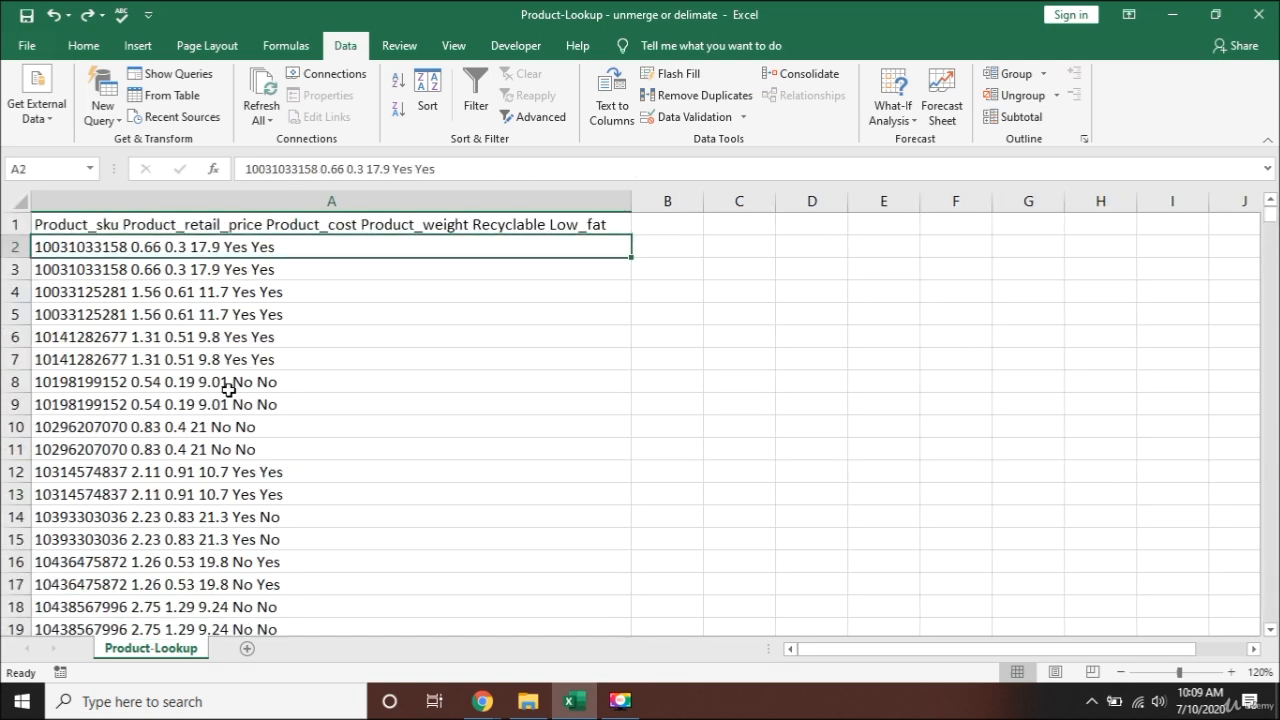
key(Up)
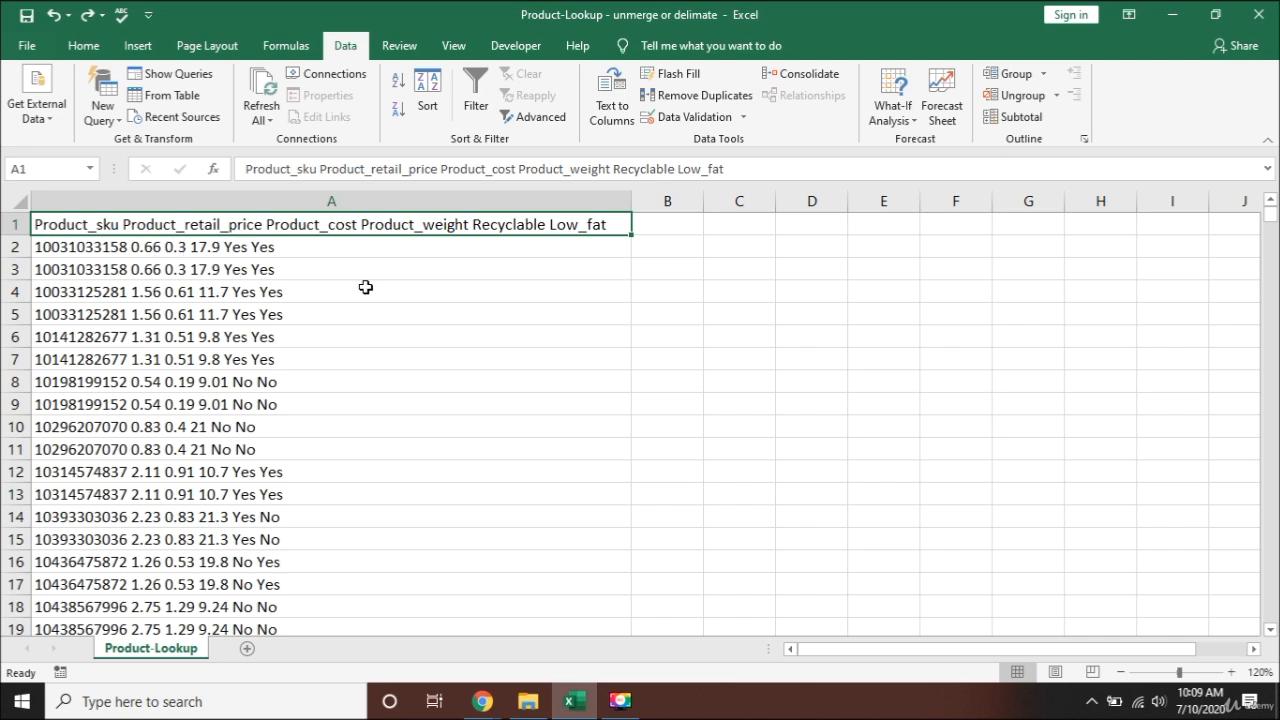
click(329, 298)
click(284, 250)
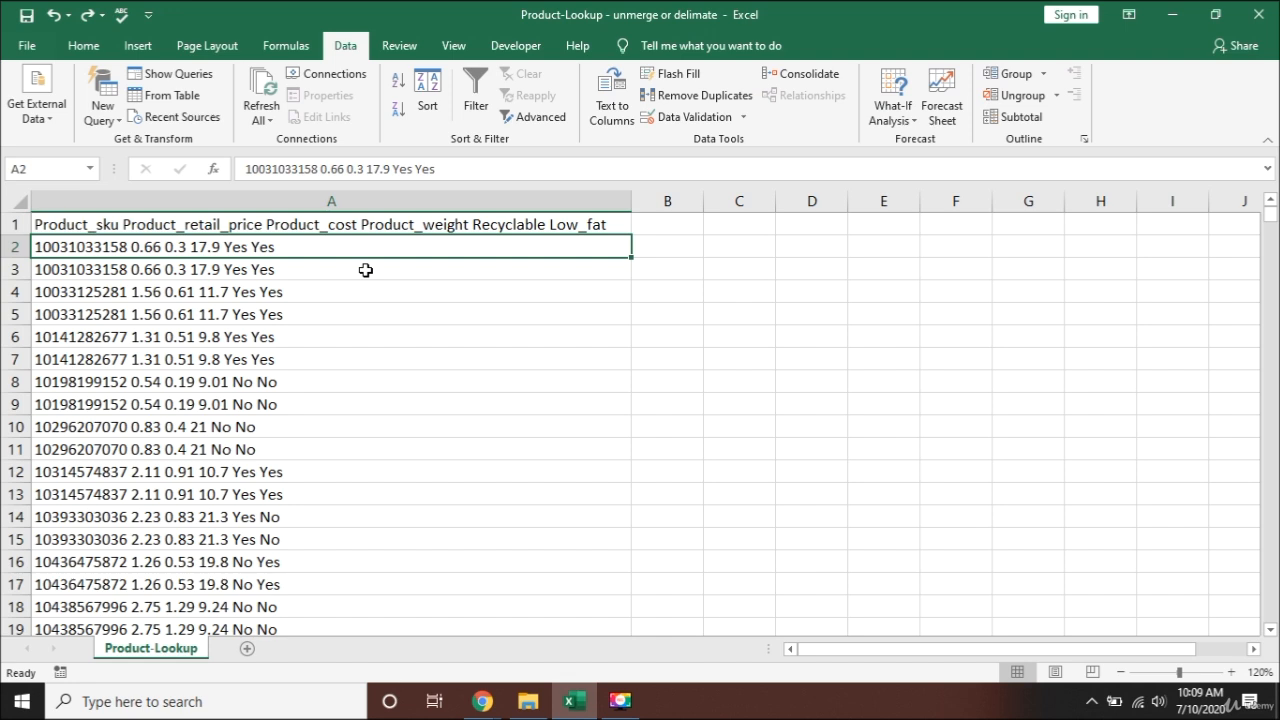
click(345, 228)
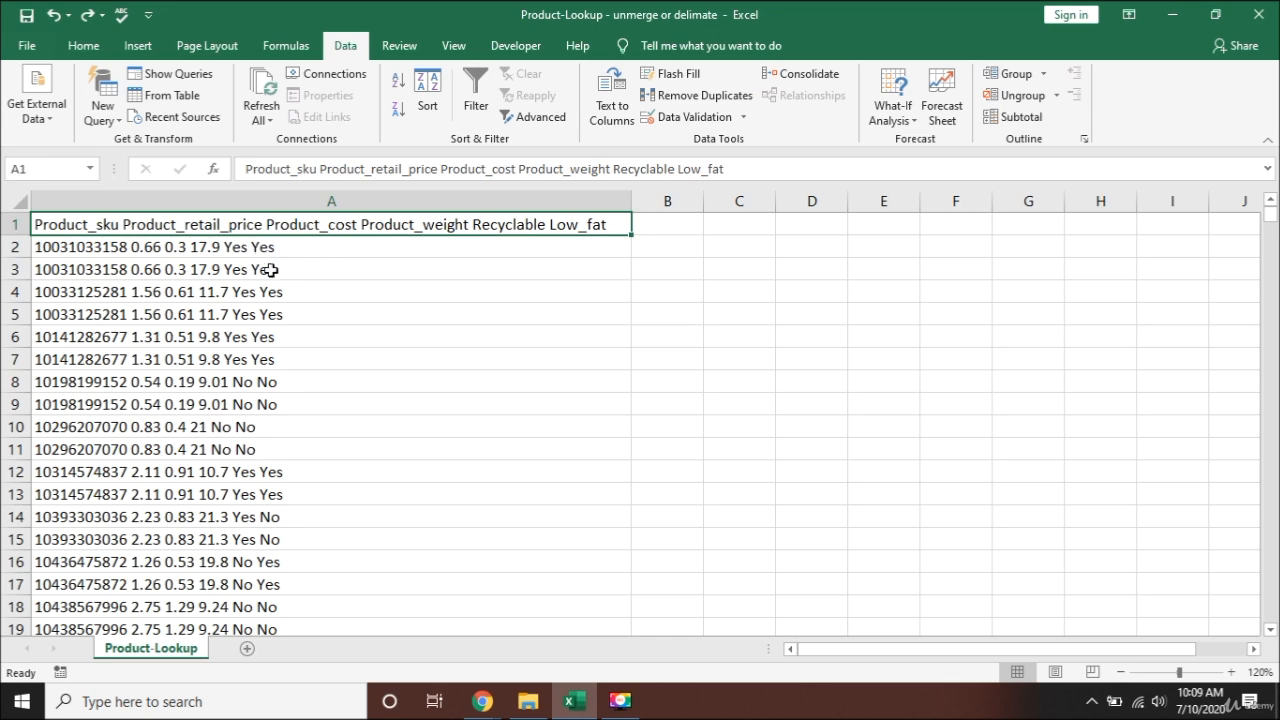
click(84, 46)
click(345, 46)
click(611, 105)
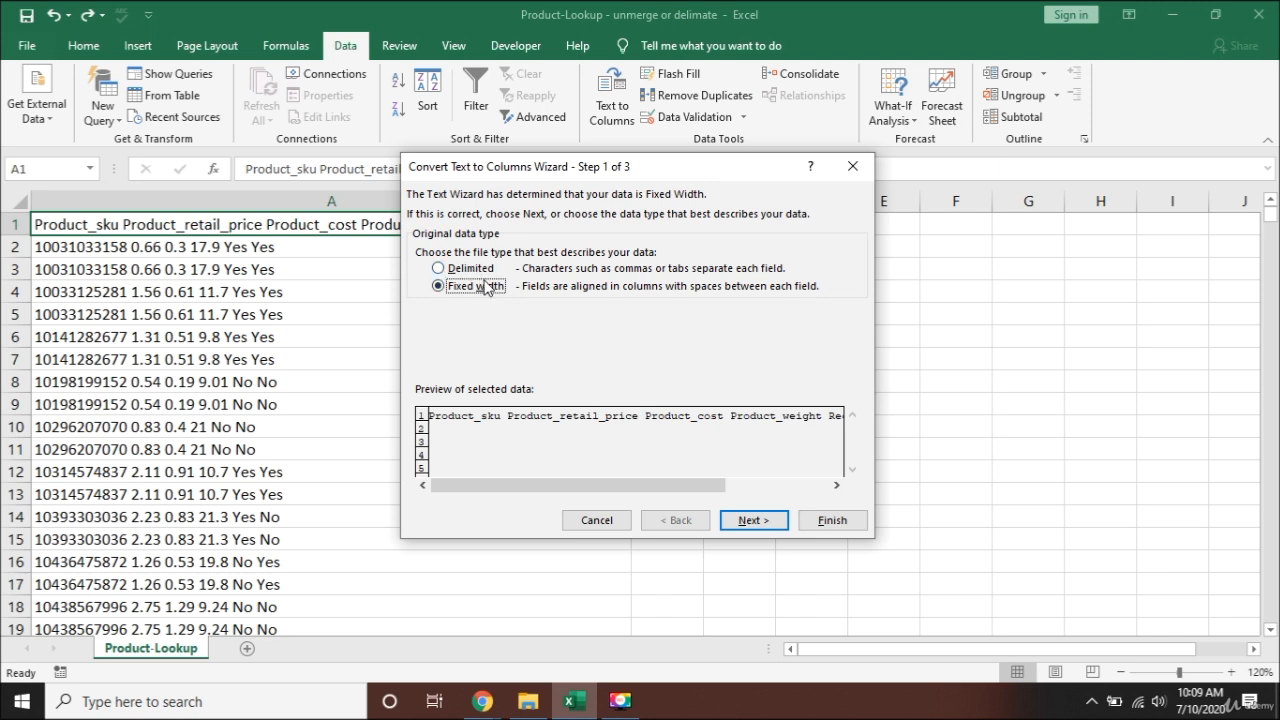
click(479, 268)
click(478, 287)
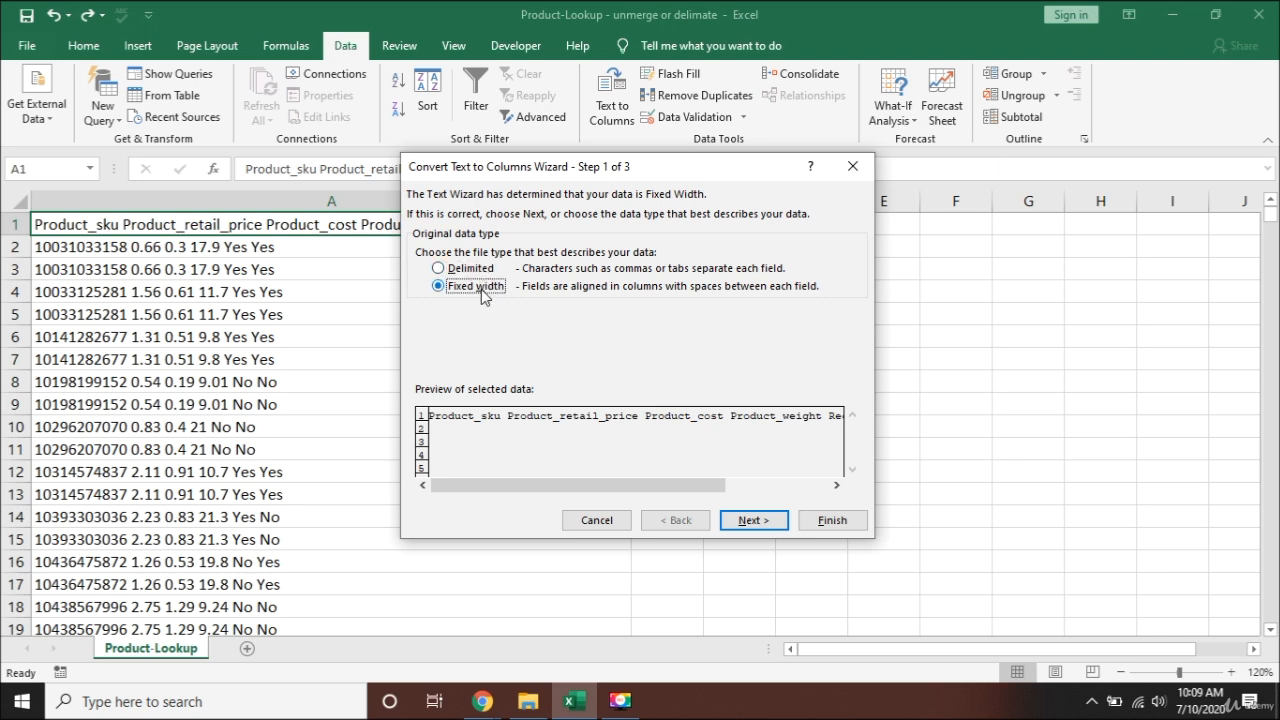
click(852, 166)
Step: Begin a Text to Columns conversion of the whole column A using the Delimited data type
click(382, 201)
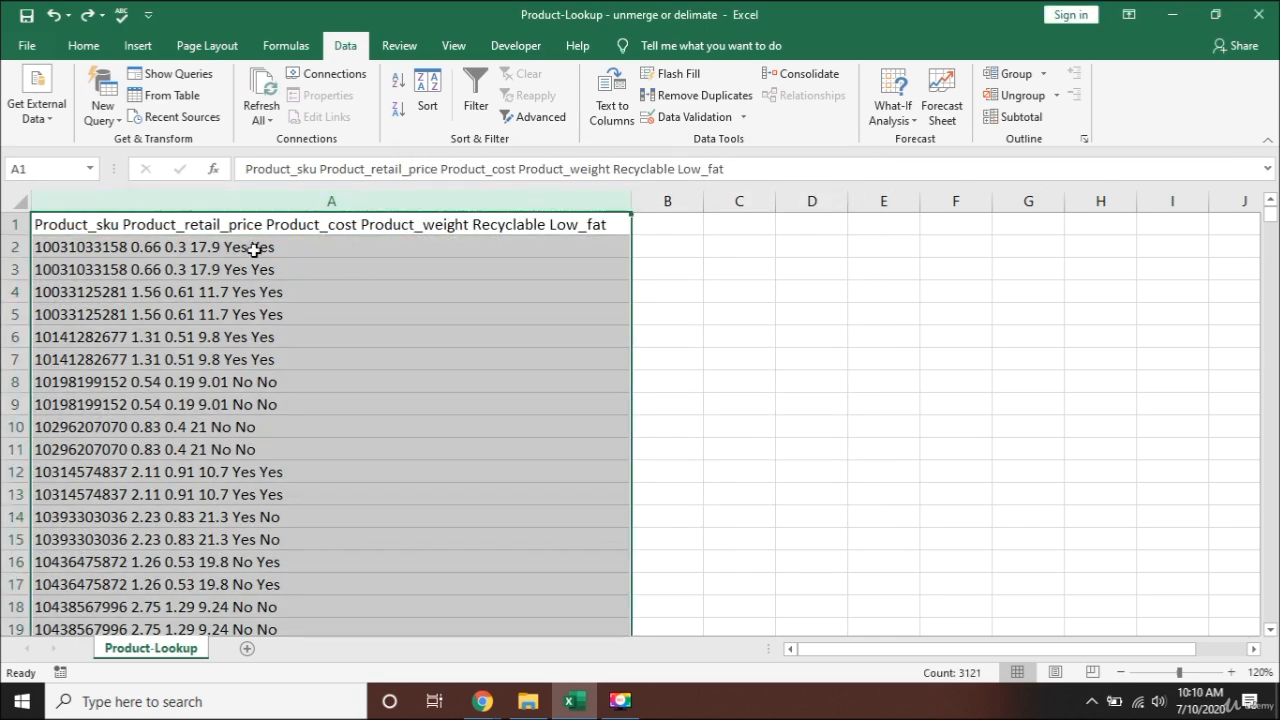
click(613, 100)
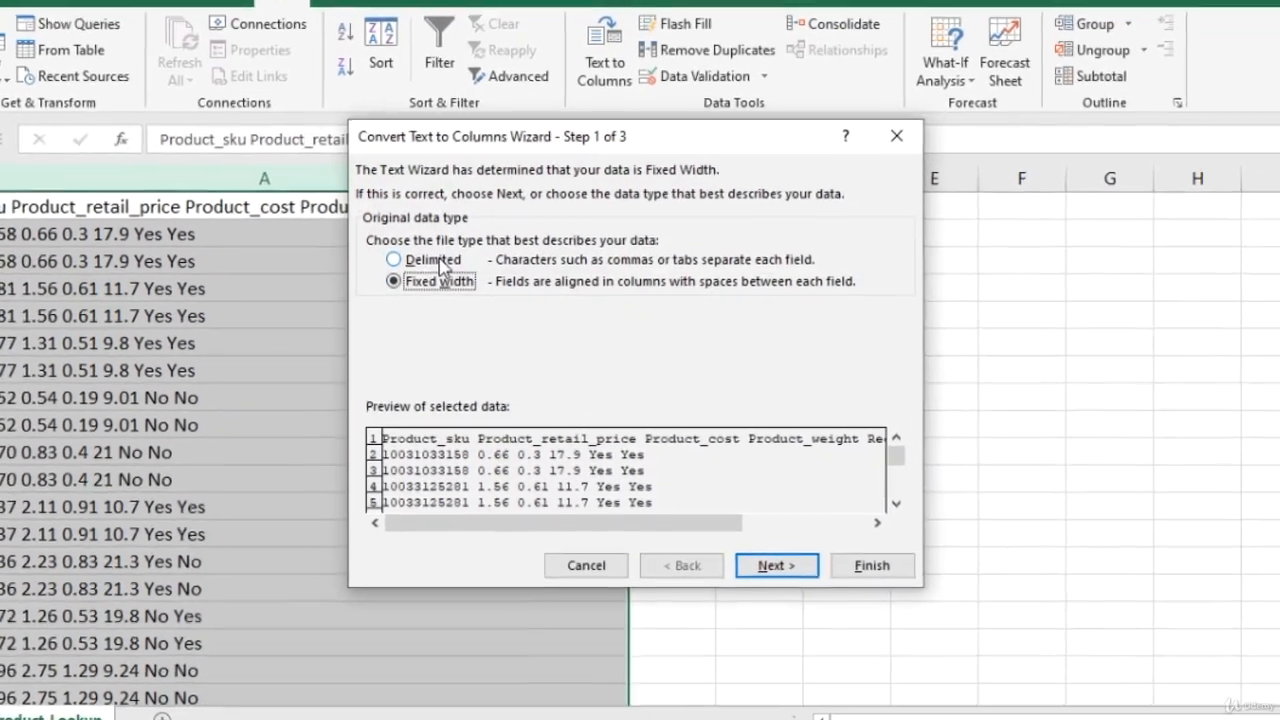
click(423, 265)
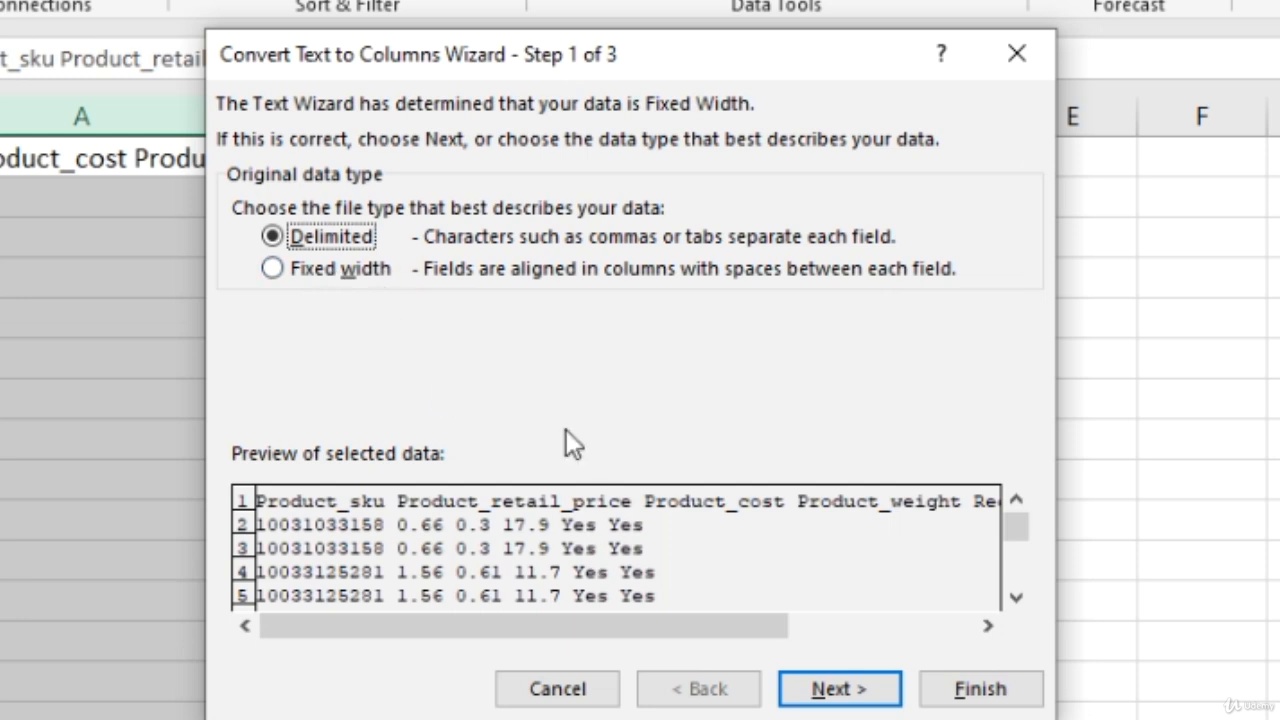
click(815, 689)
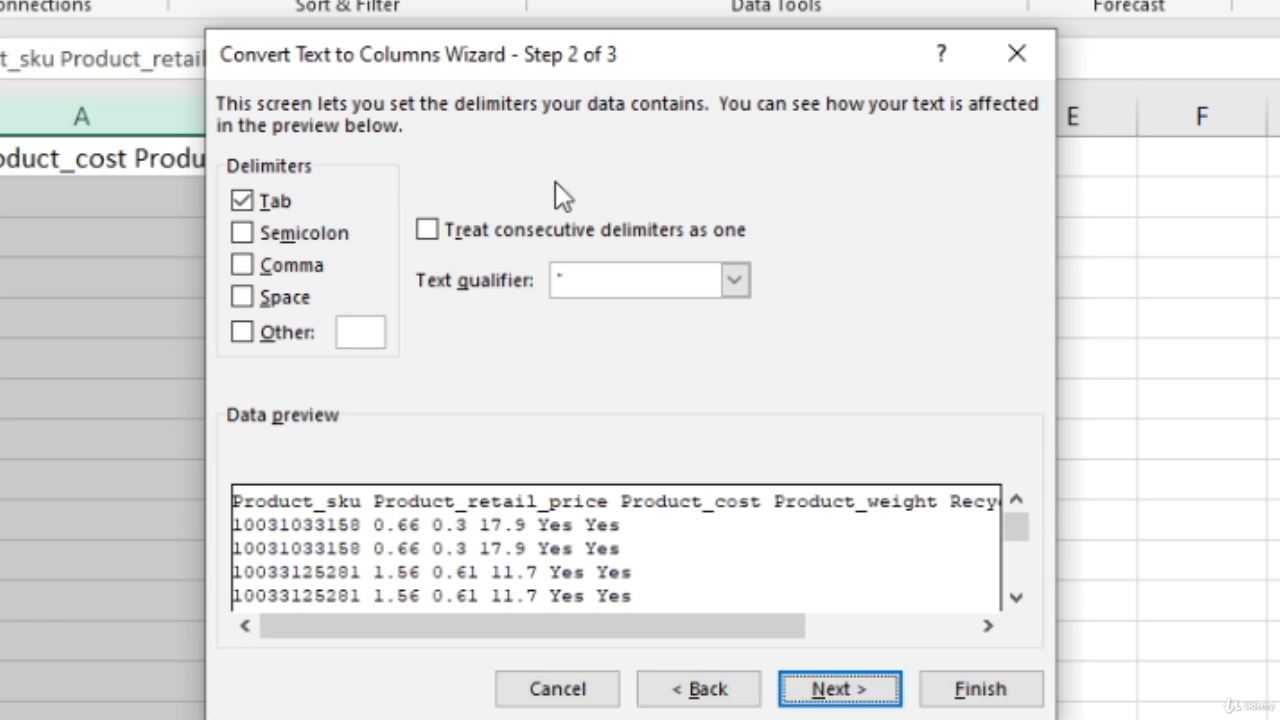
click(244, 332)
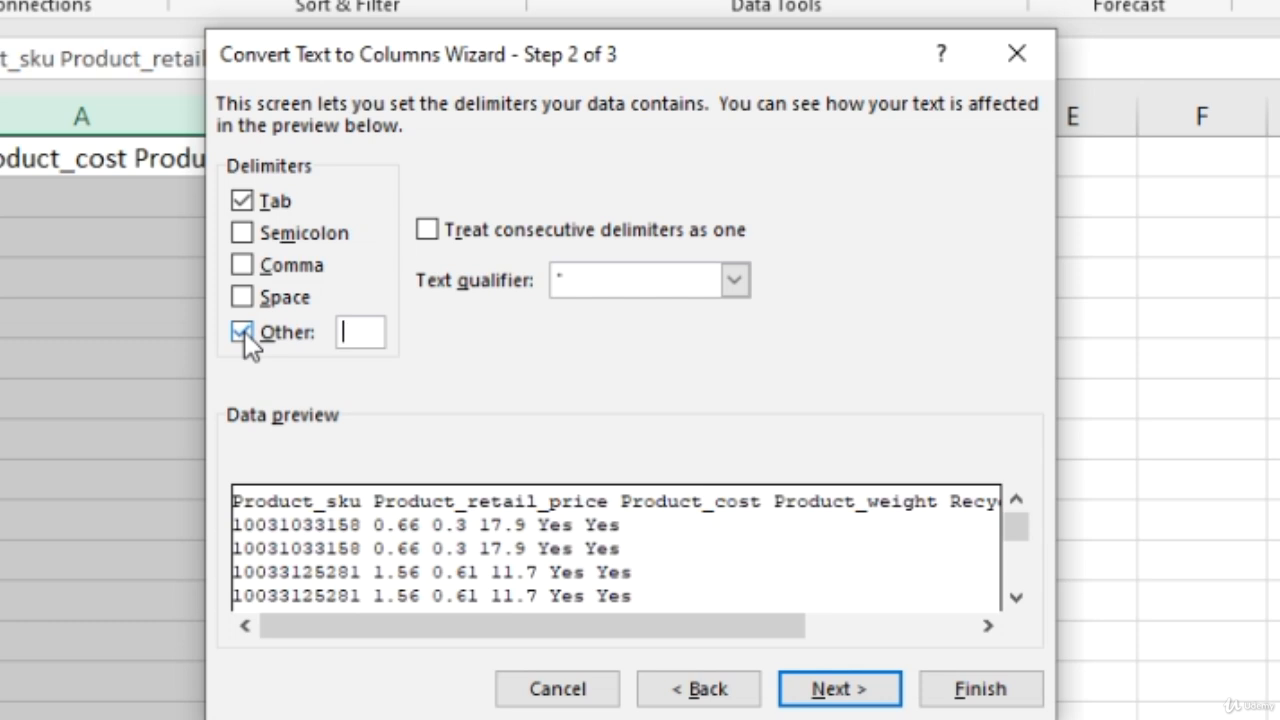
text(/)
key(BackSpace)
click(244, 331)
Step: Split column A at spaces in addition to tabs, treating consecutive delimiters as one, with General format and destination $A$1
click(242, 298)
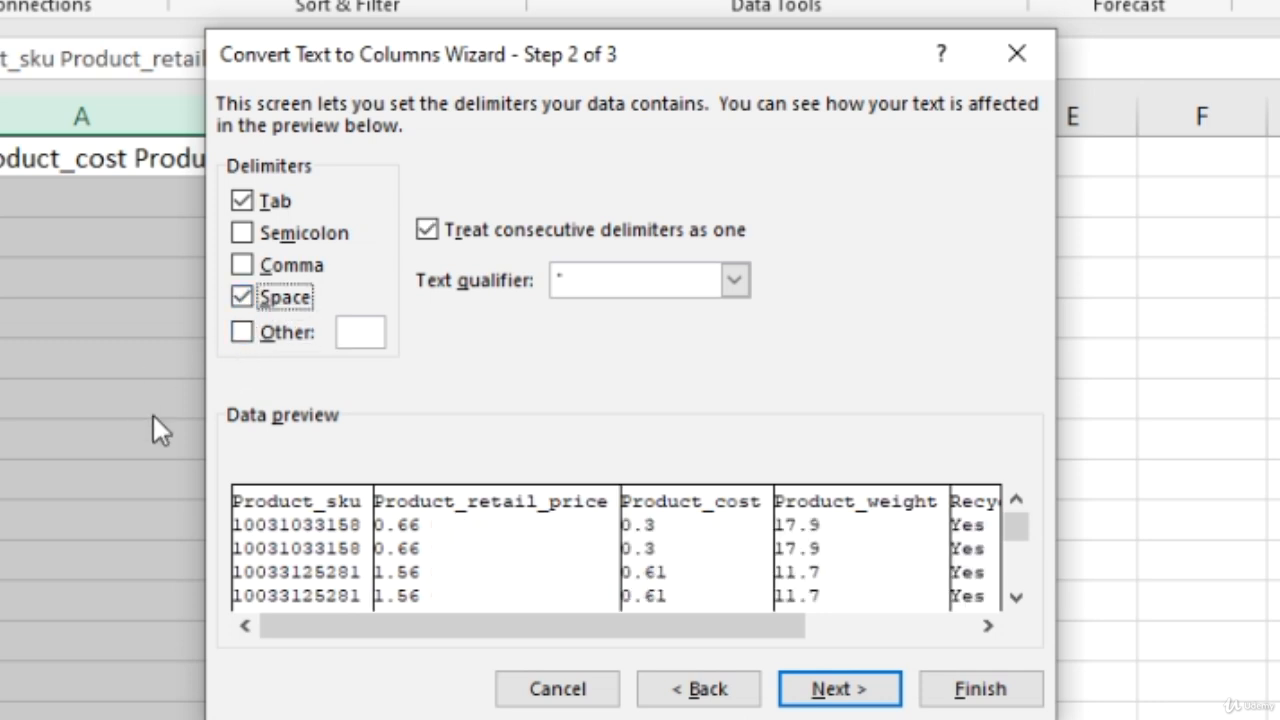
click(242, 297)
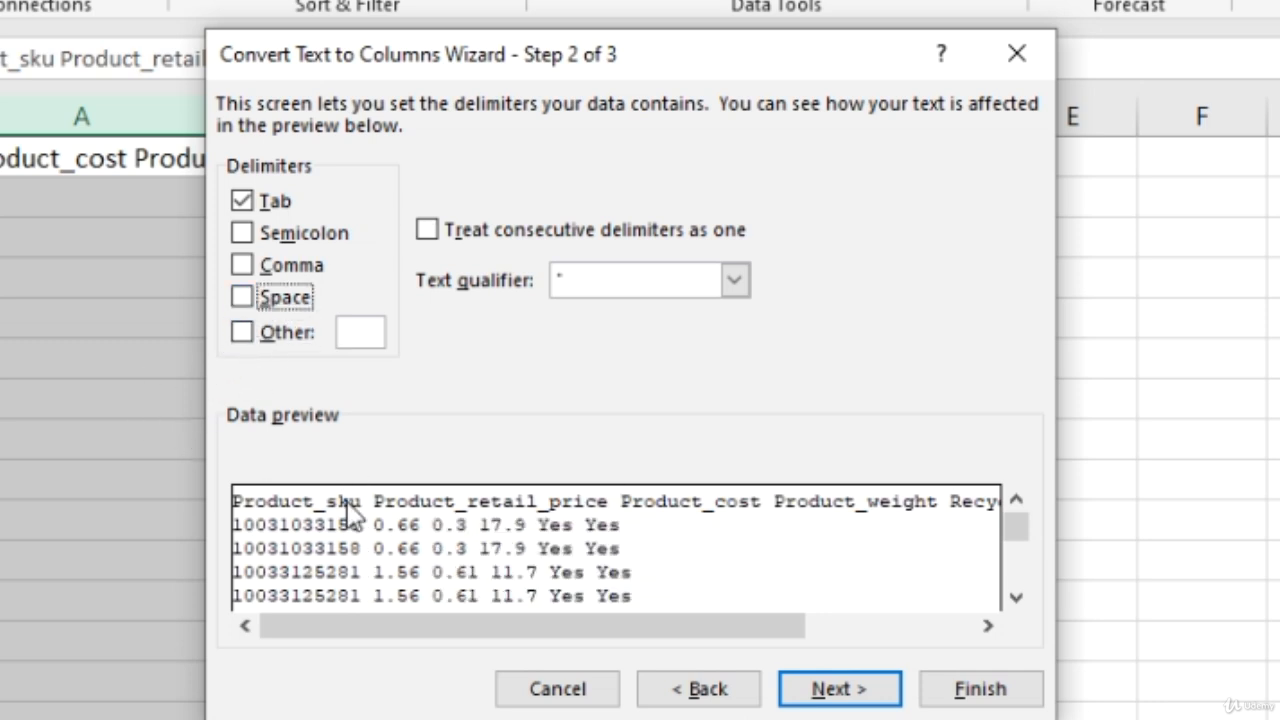
click(241, 298)
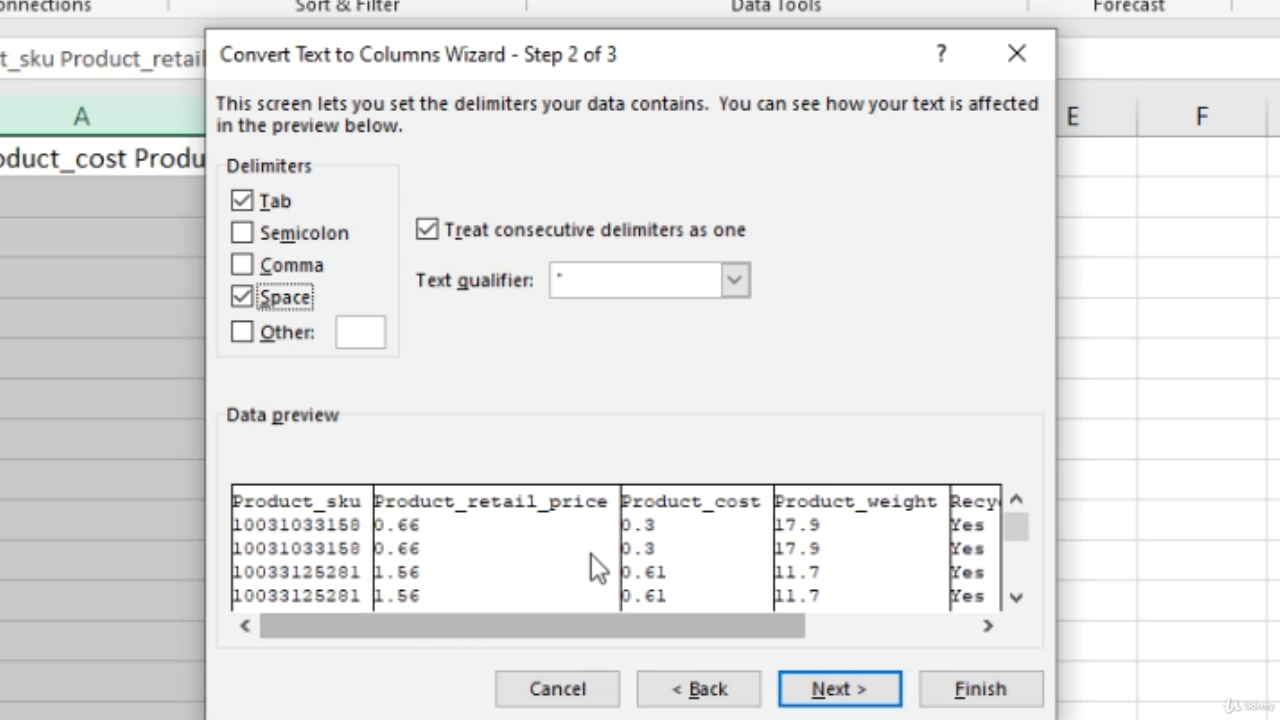
drag(736, 626, 855, 629)
click(939, 628)
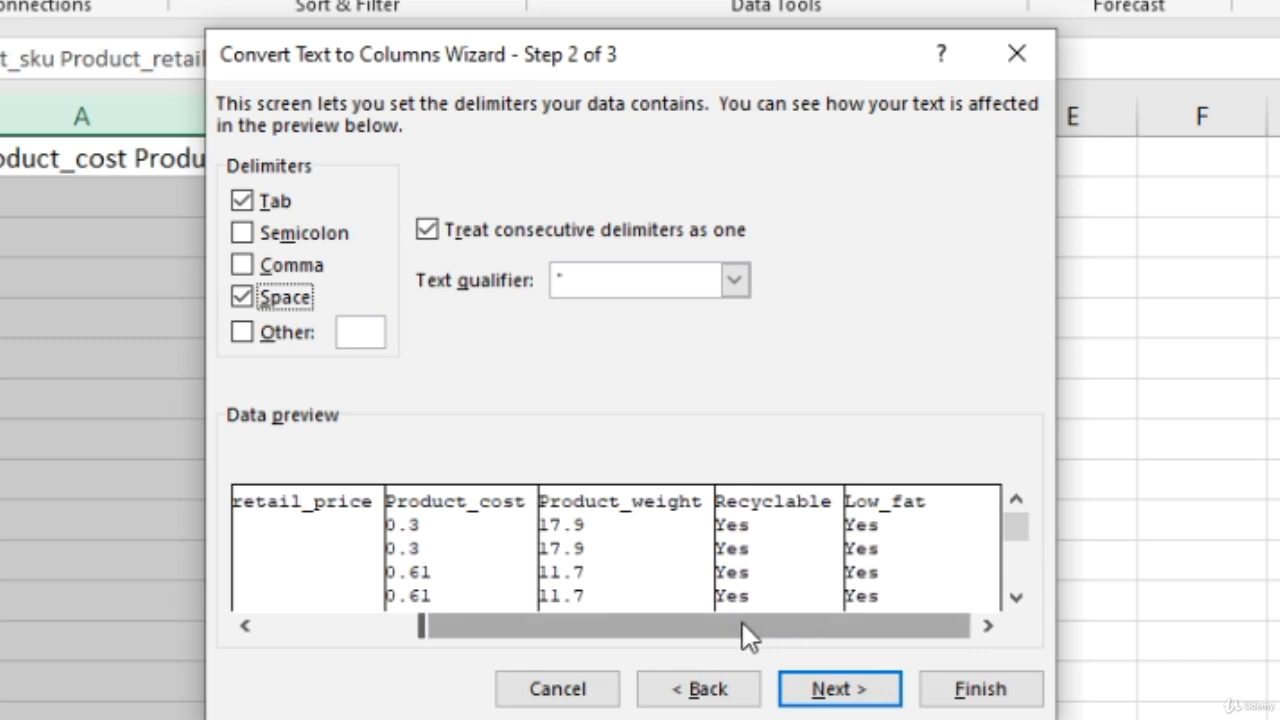
drag(745, 628, 571, 592)
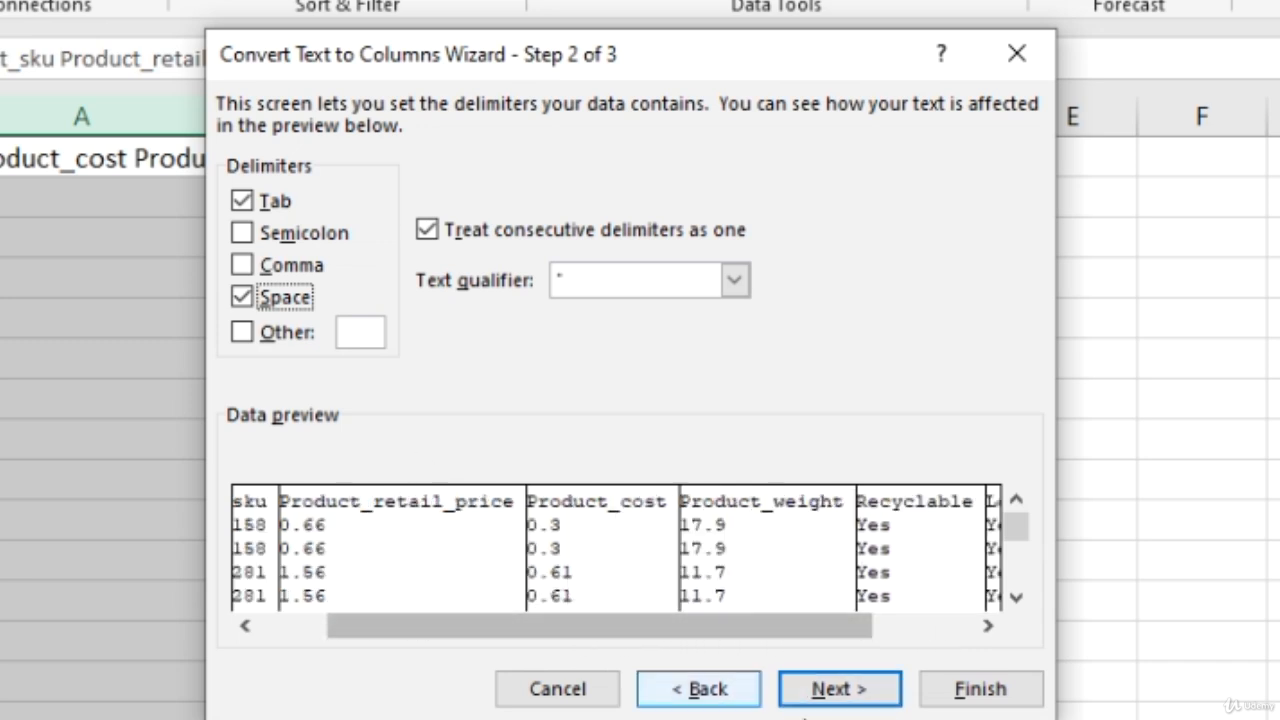
click(838, 690)
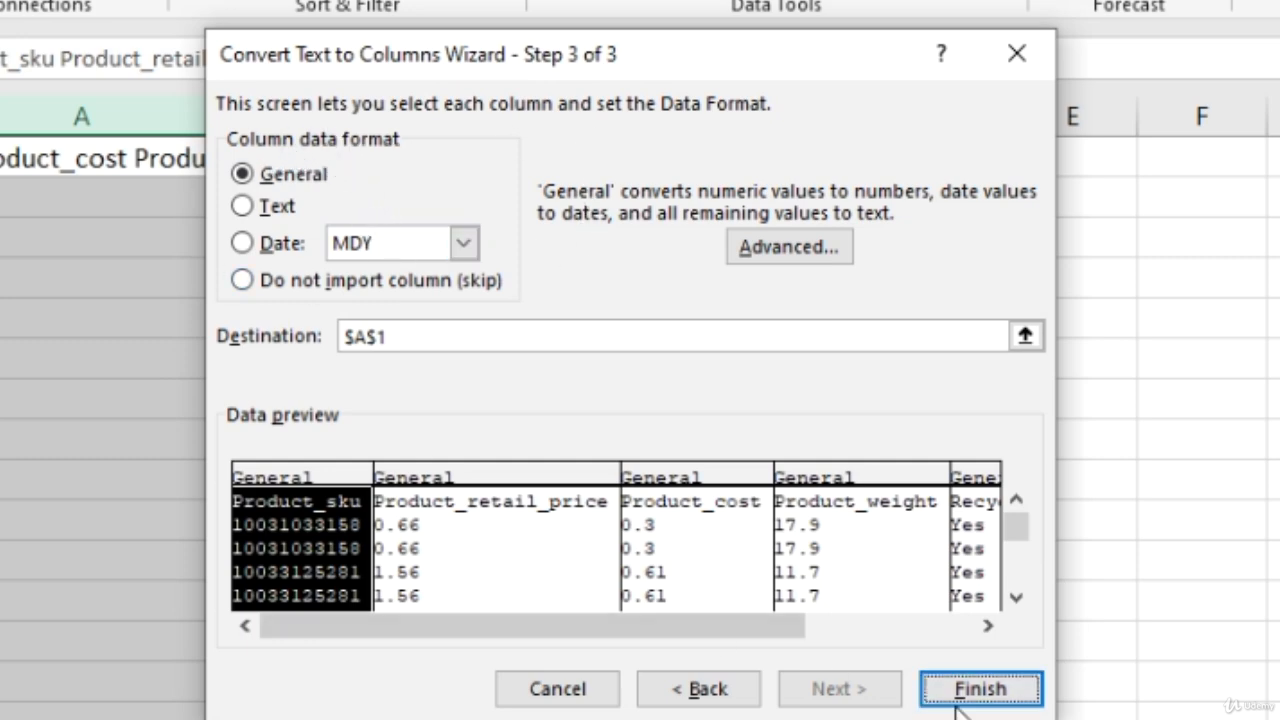
click(980, 688)
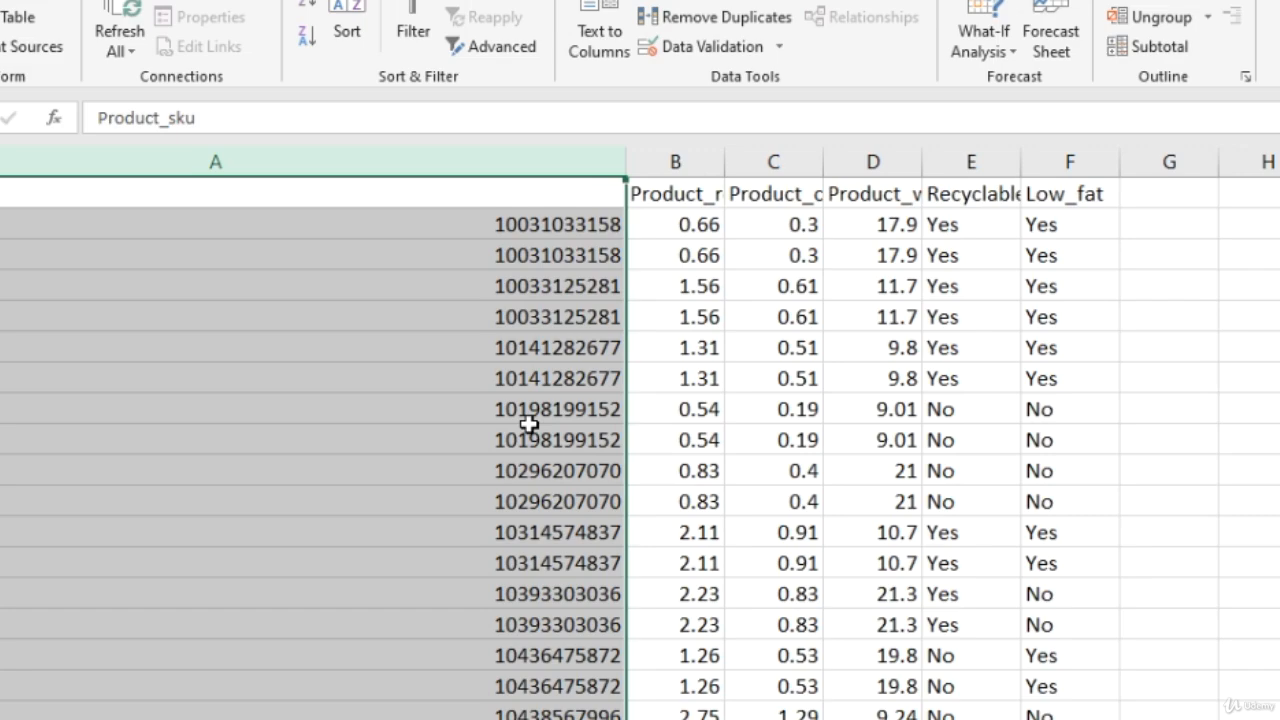
Step: Autofit the widths of all columns in the sheet to the split product data
click(529, 420)
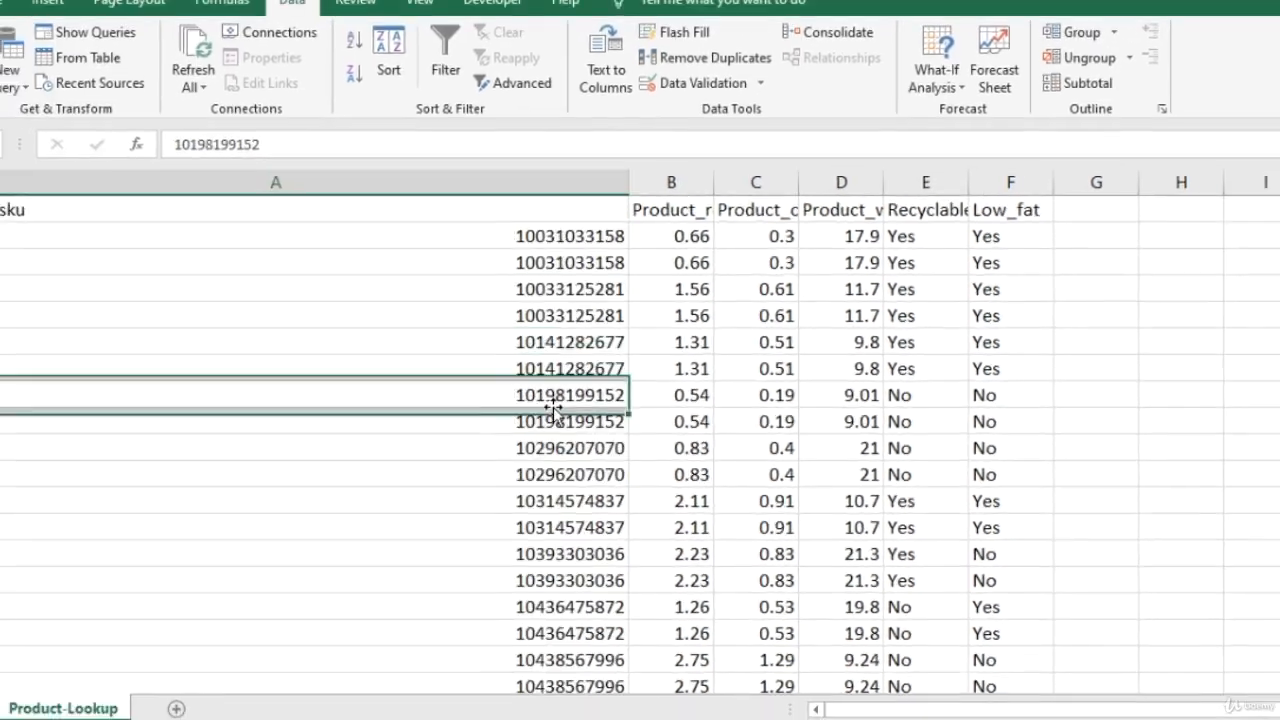
scroll(592, 400, down, 5)
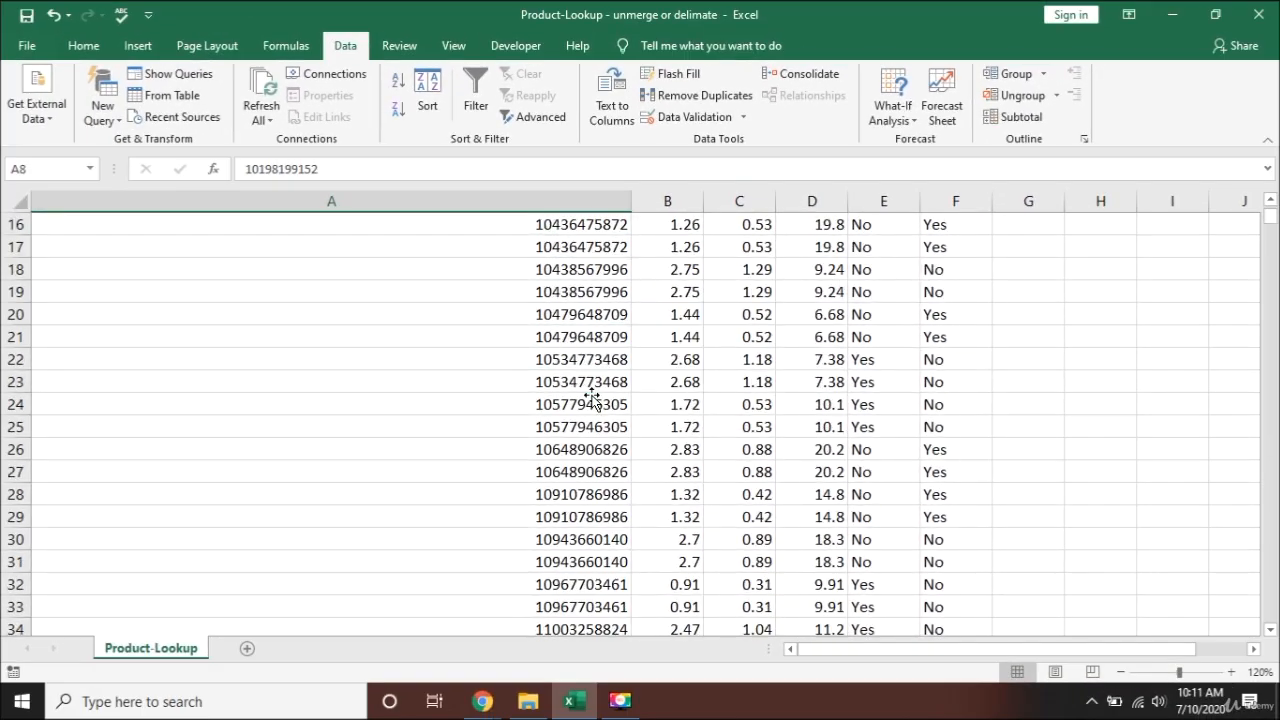
scroll(592, 400, up, 5)
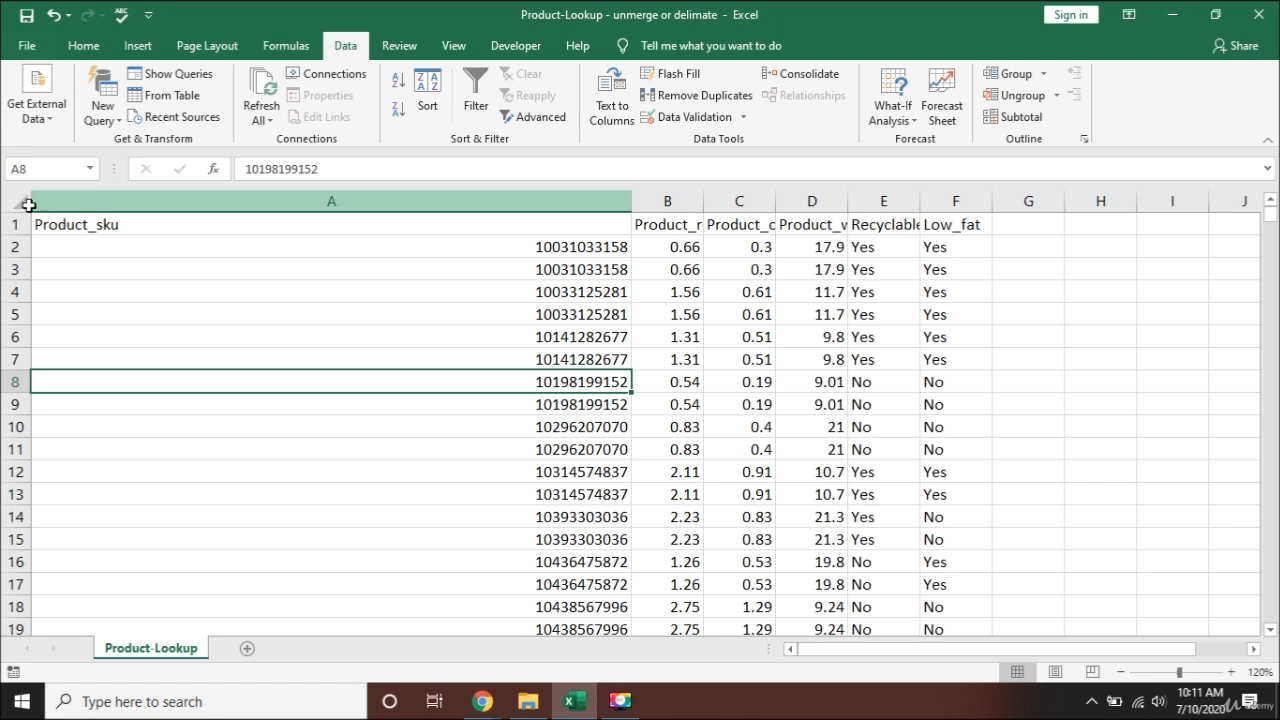
click(29, 205)
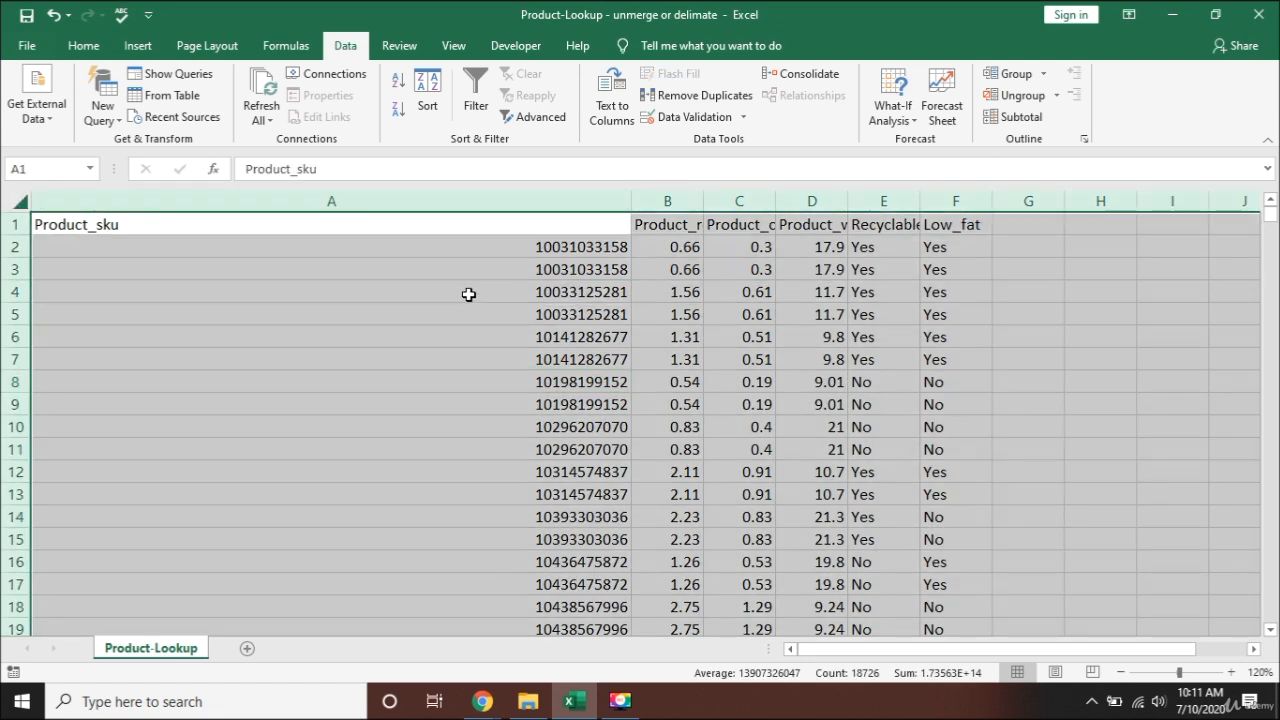
double_click(628, 201)
click(330, 309)
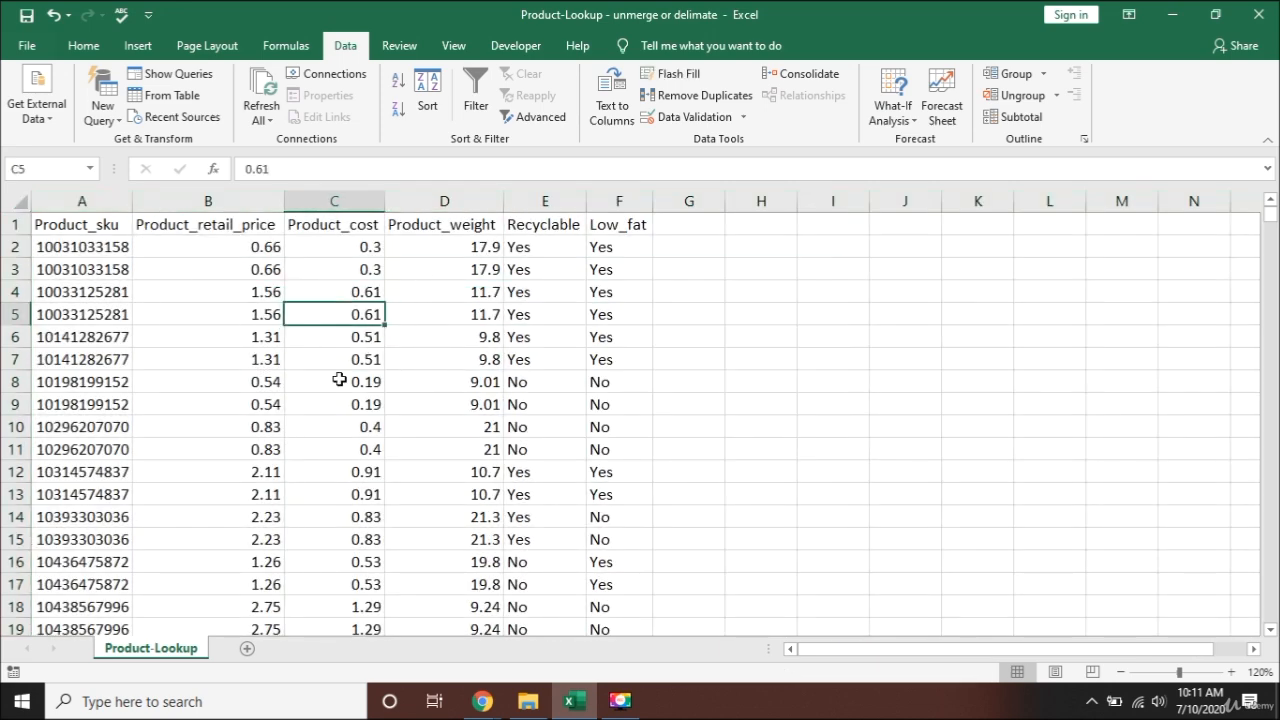
Step: Undo the column autofit and the delimited split of column A
key(Left)
key(Left)
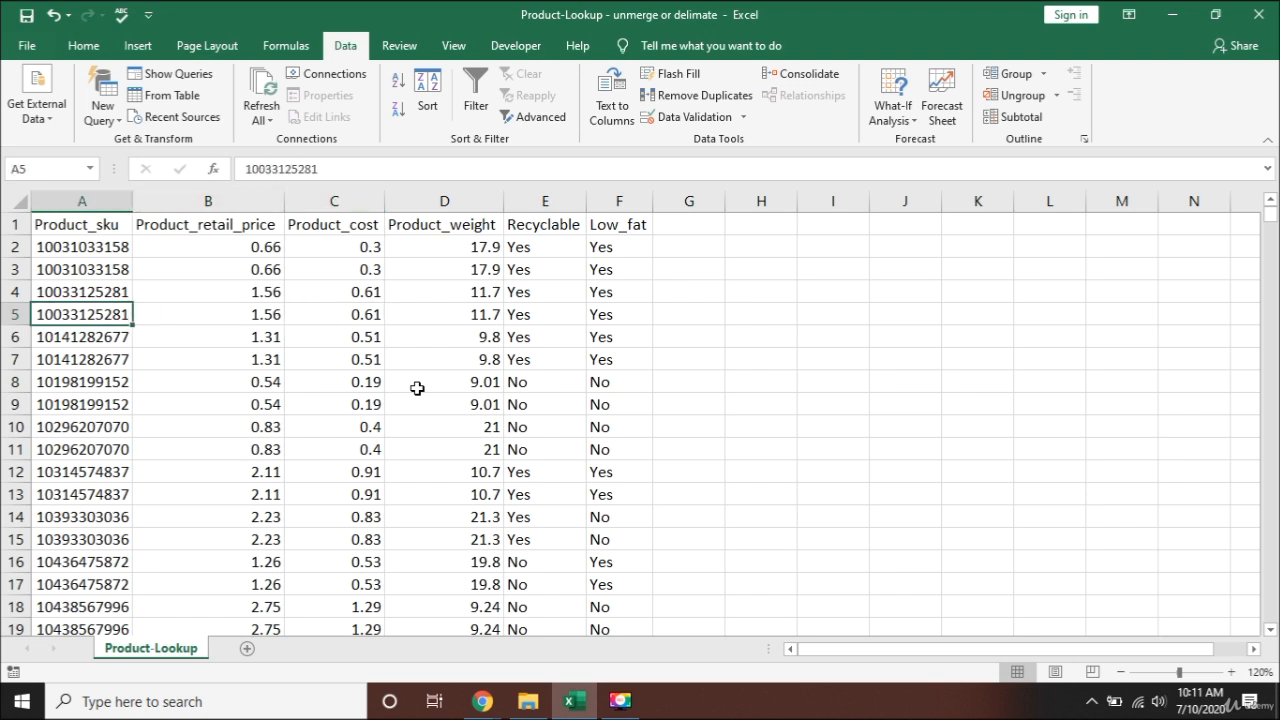
key(ctrl+Down)
key(ctrl+Up)
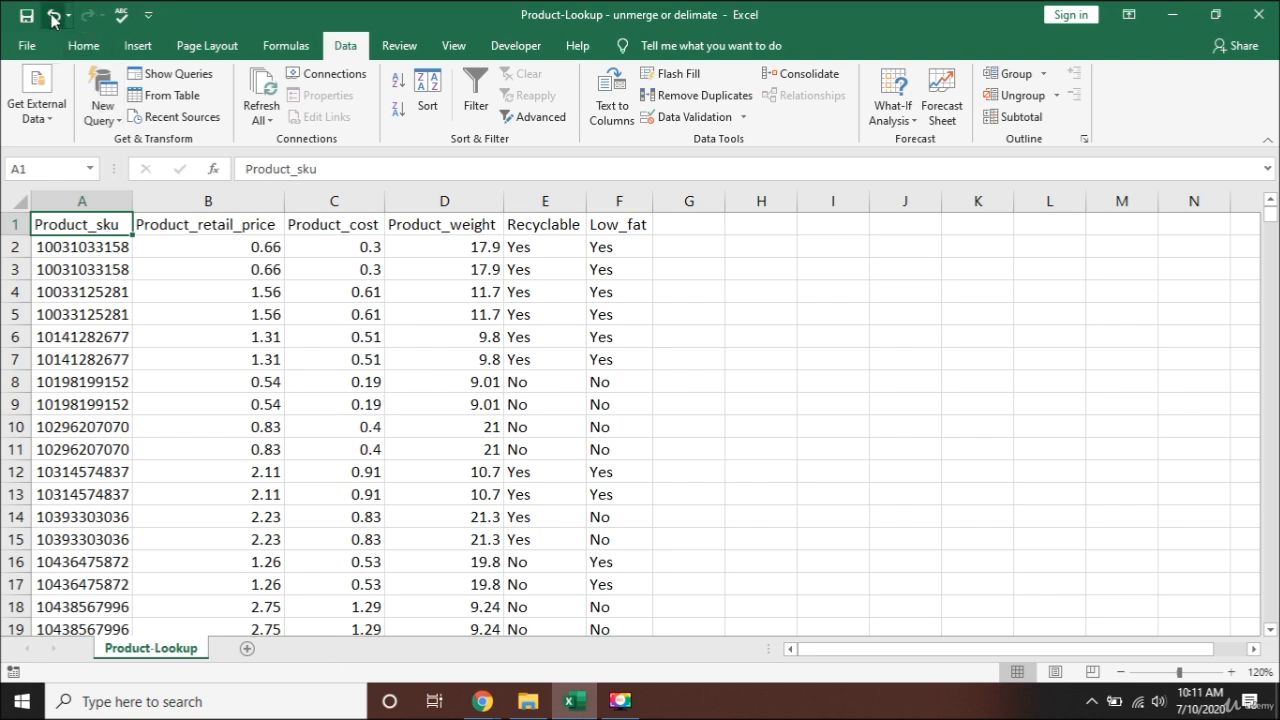
key(ctrl+z)
key(ctrl+z)
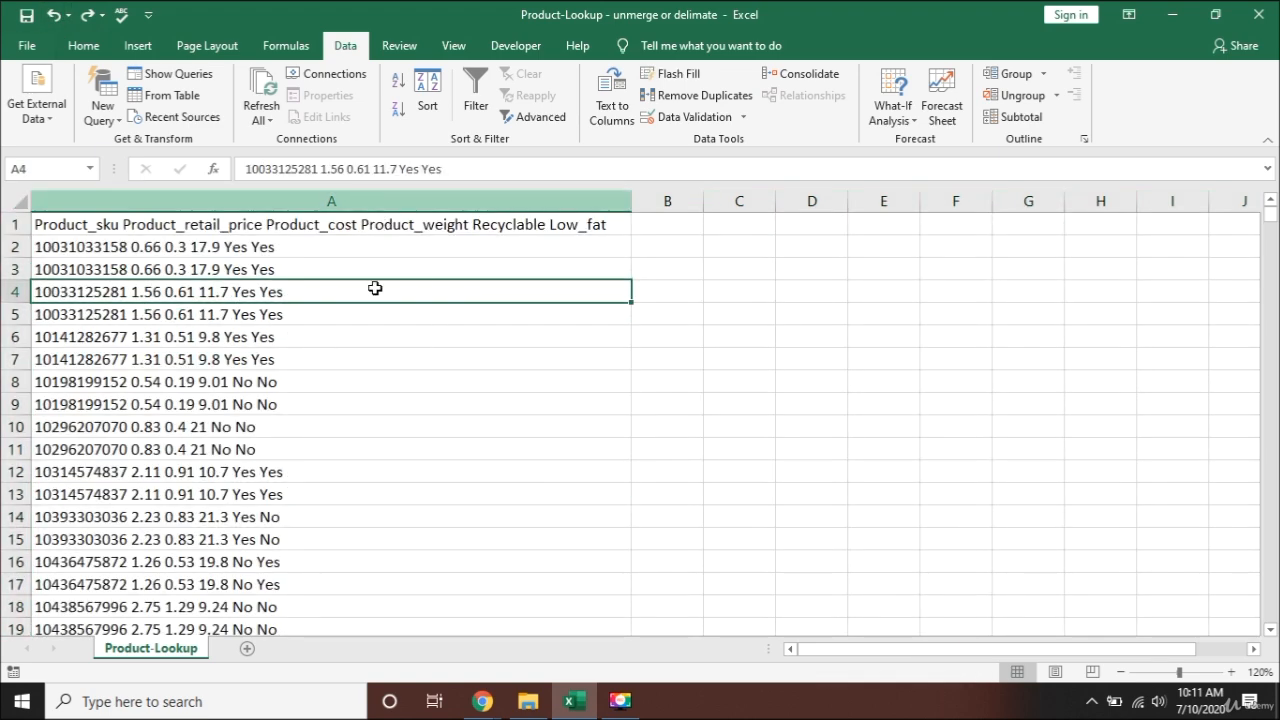
Step: Begin a Text to Columns conversion of the whole column A using the Fixed width data type
click(366, 197)
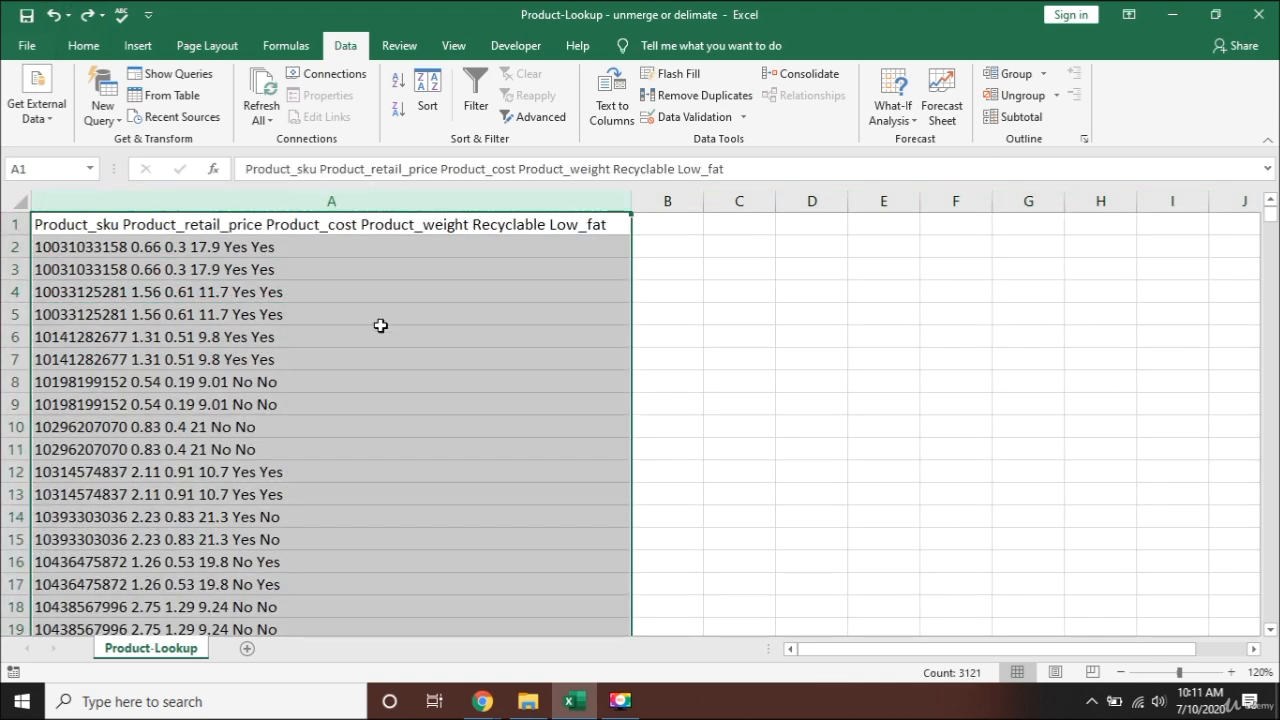
click(625, 106)
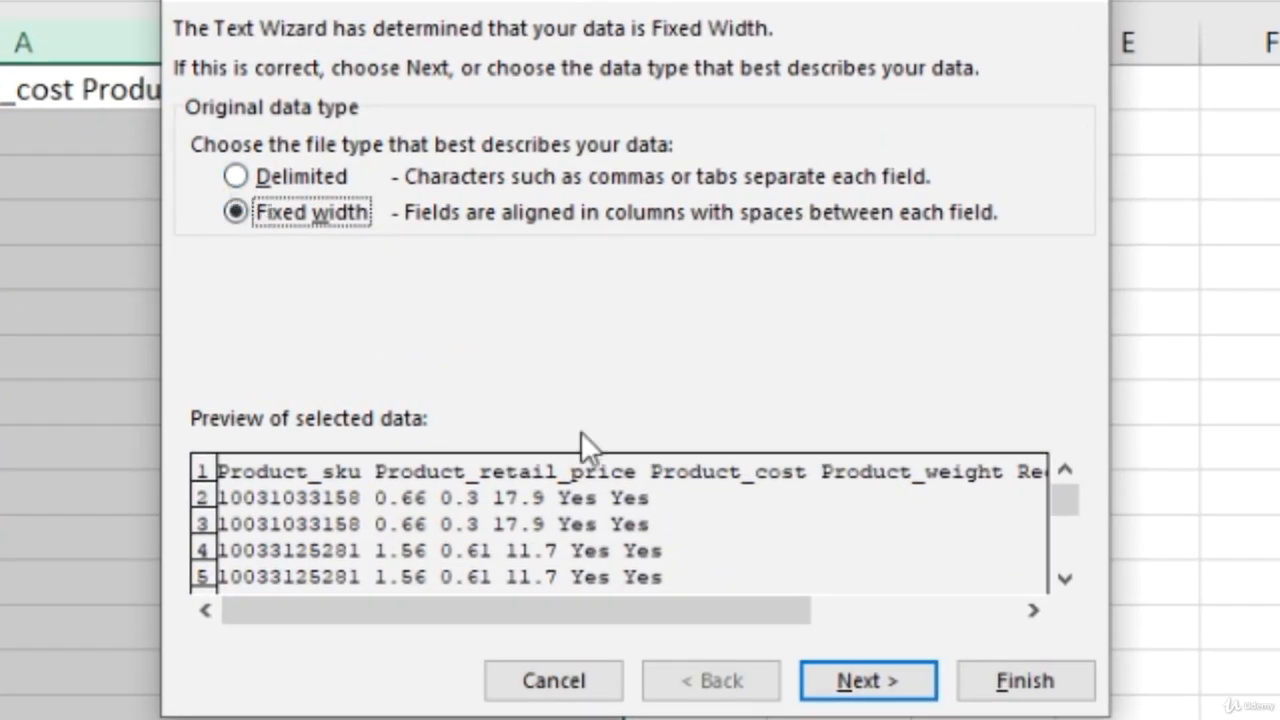
click(858, 683)
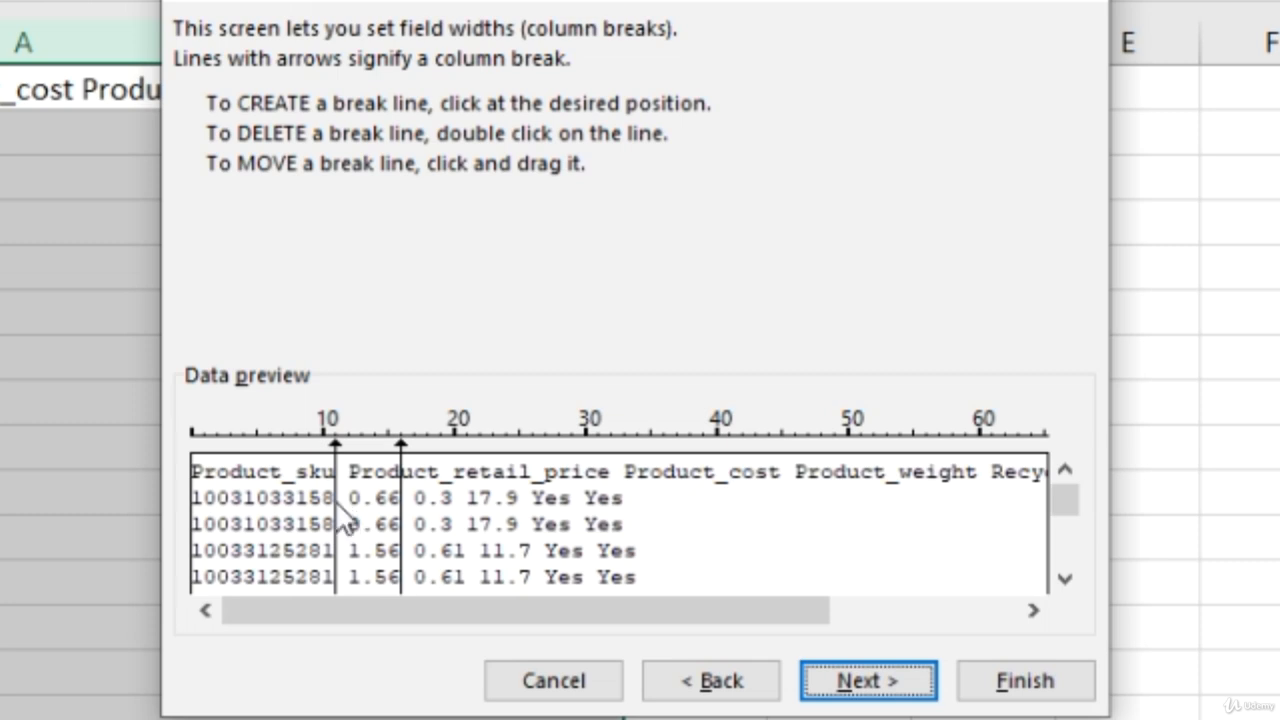
Step: Remove the column break at position 16 and place breaks at positions 17, 21, 26 and 30 in the data preview
double_click(401, 493)
click(413, 548)
click(469, 550)
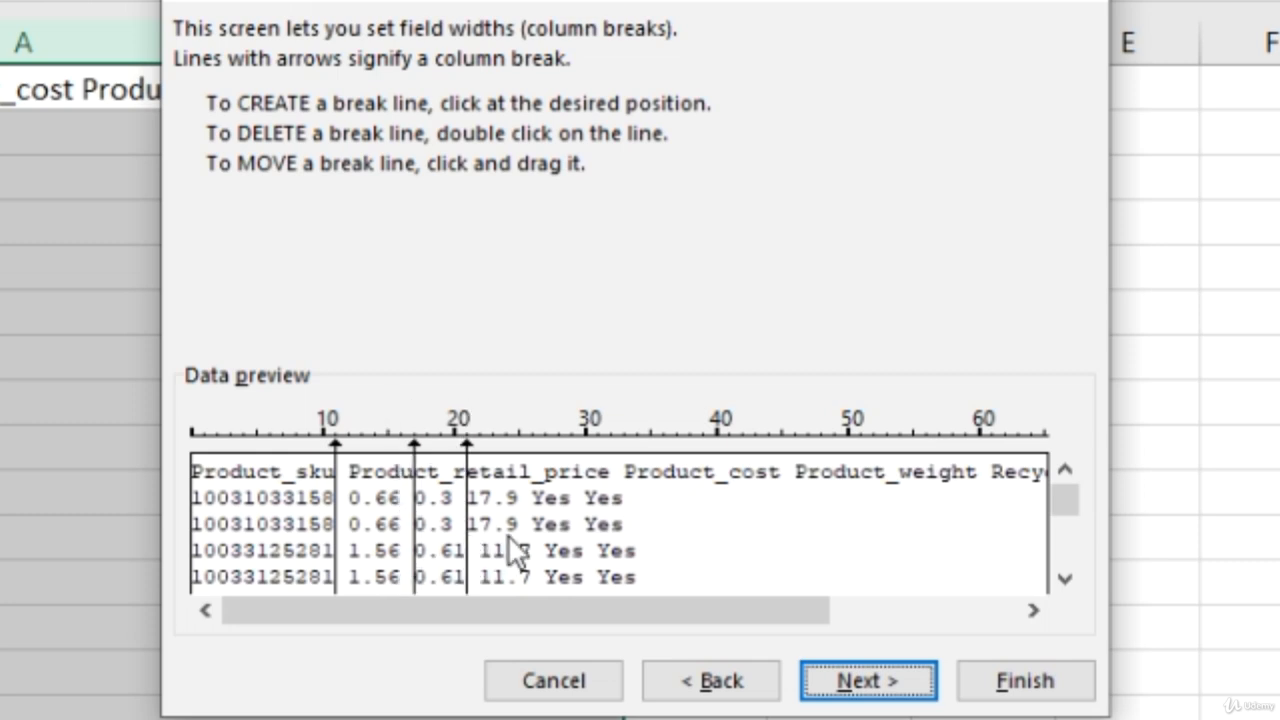
click(493, 545)
drag(493, 531, 586, 522)
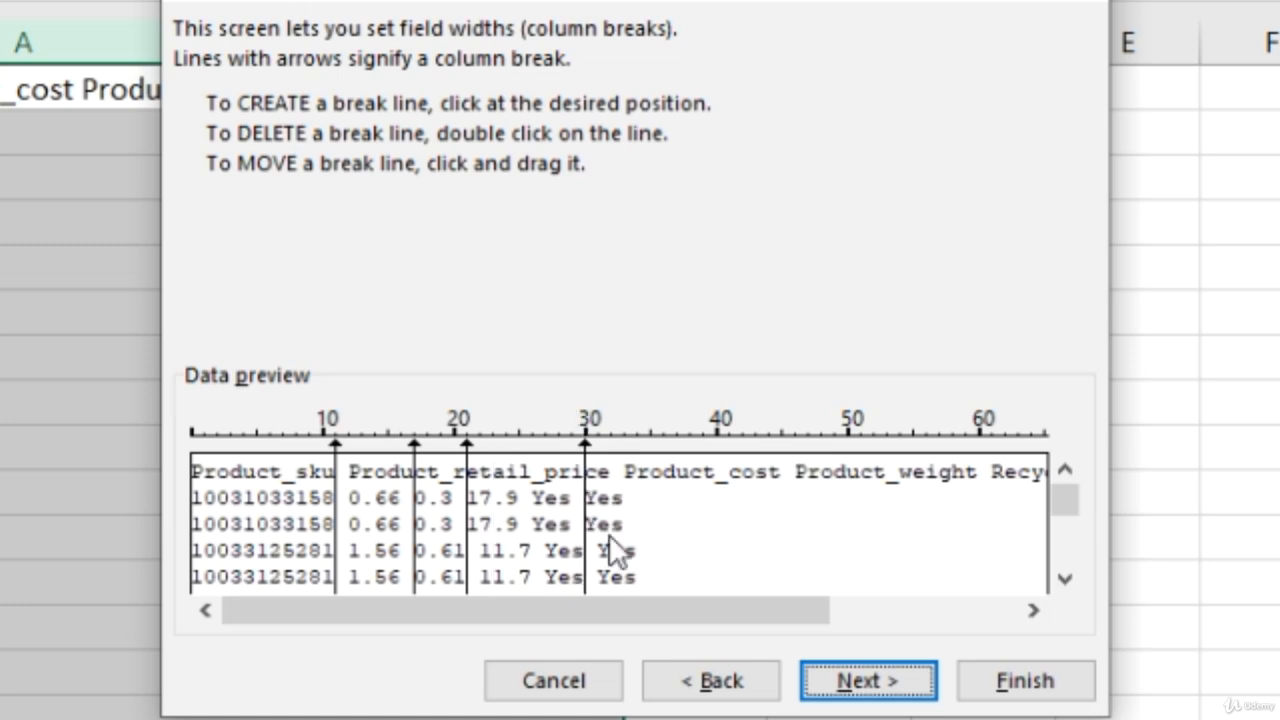
click(533, 562)
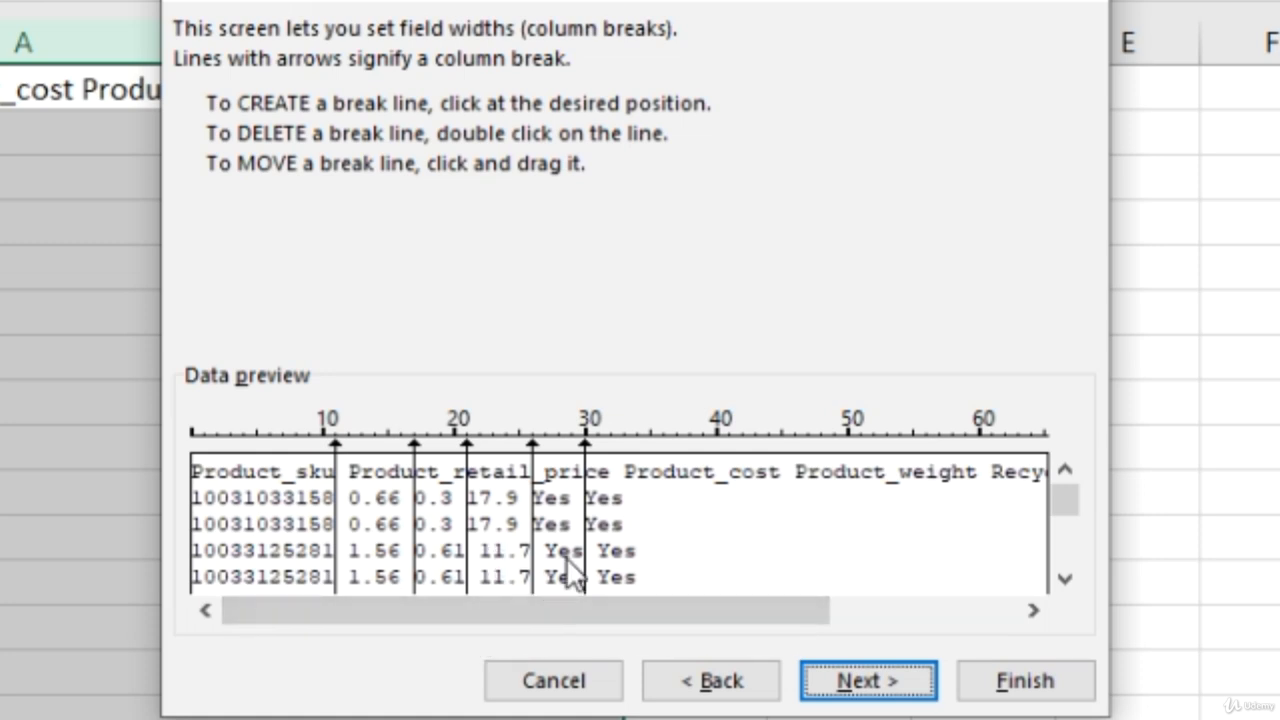
Step: Check further rows in the data preview and move the column break at position 21 to position 23
click(1065, 580)
click(1065, 580)
click(1065, 580)
click(1065, 580)
click(1065, 580)
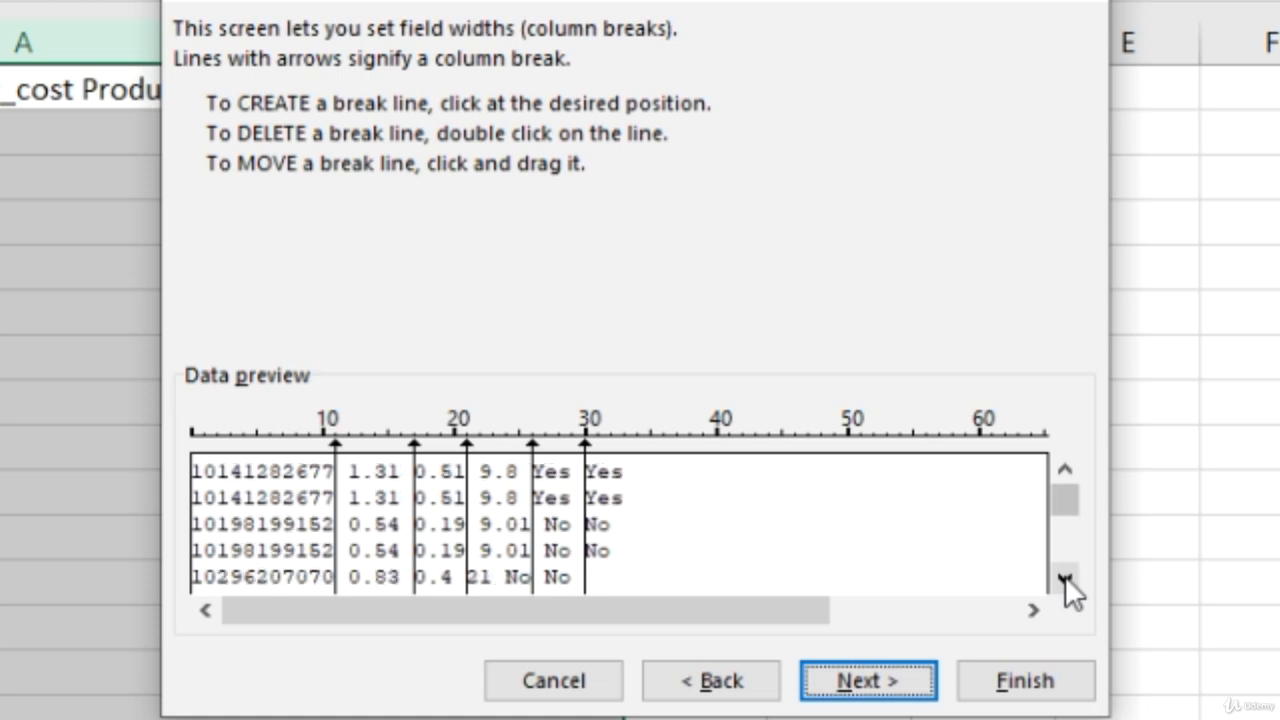
click(1065, 580)
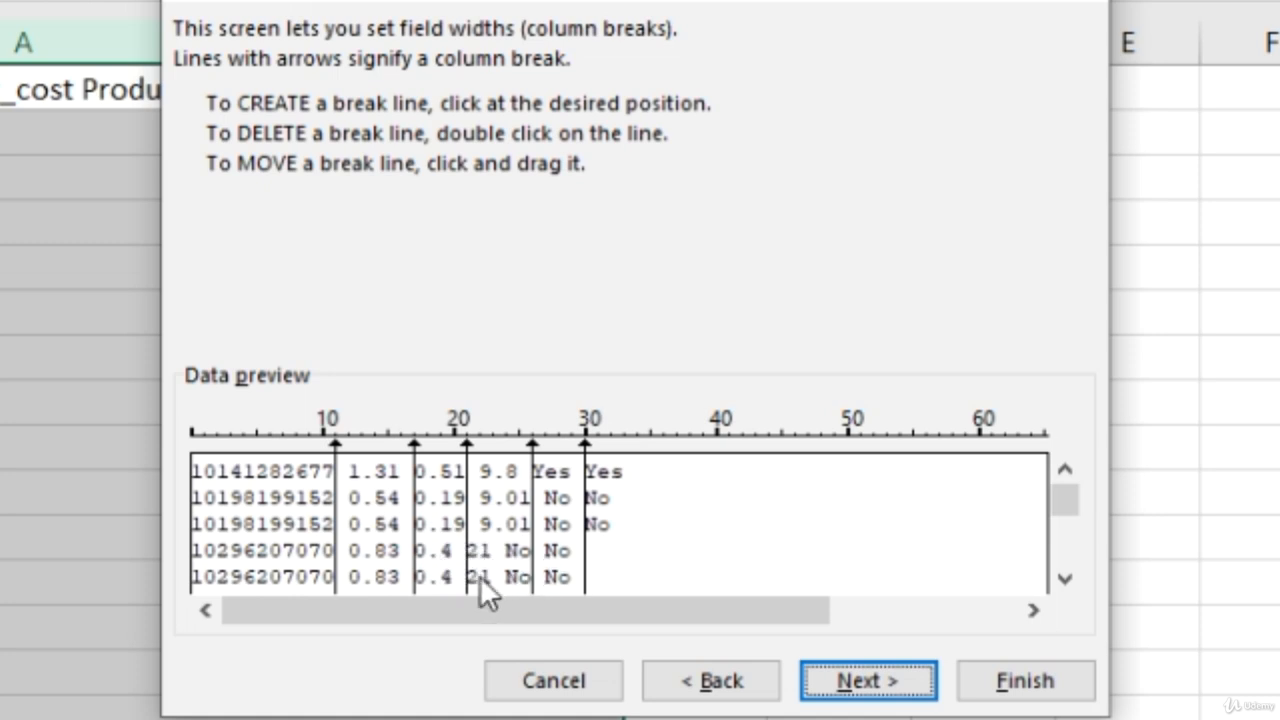
mouse_move(468, 548)
mouse_down()
mouse_move(486, 527)
mouse_move(493, 545)
mouse_up()
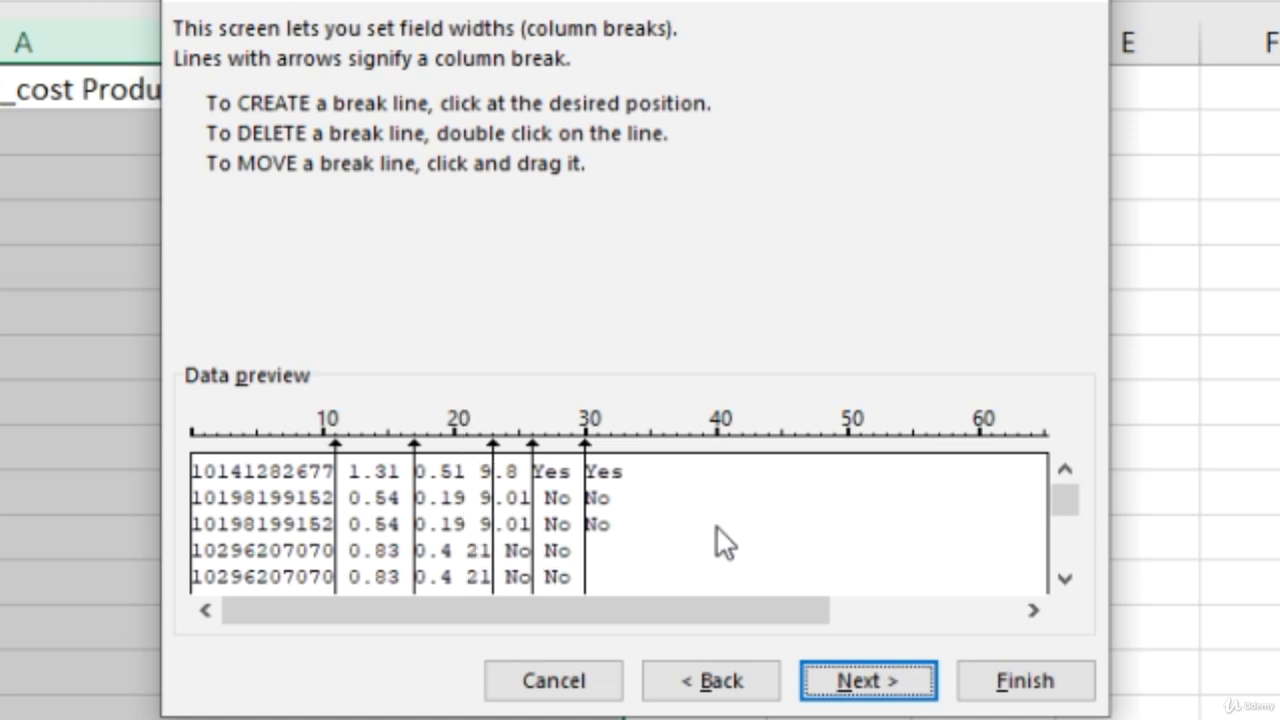
Step: Move the column break at position 23 to position 22, checking it against the first rows of the data preview
click(1060, 470)
click(1060, 470)
click(1060, 470)
click(1060, 470)
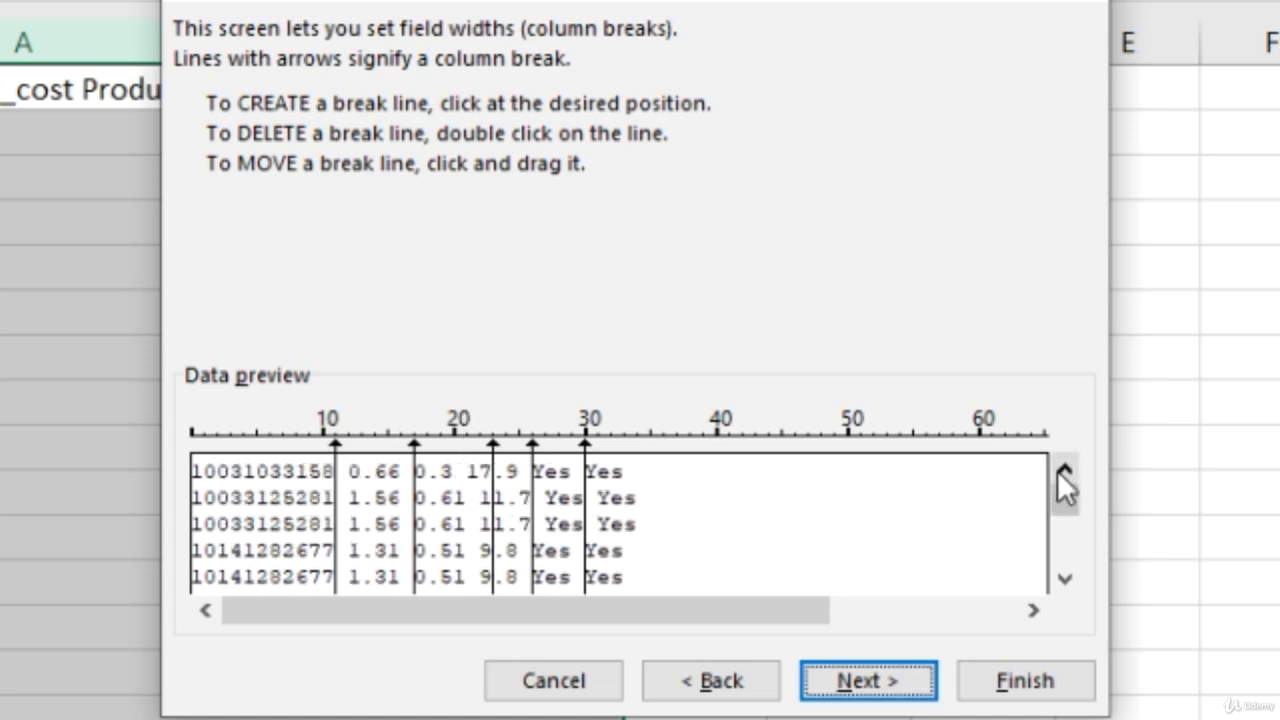
click(1063, 472)
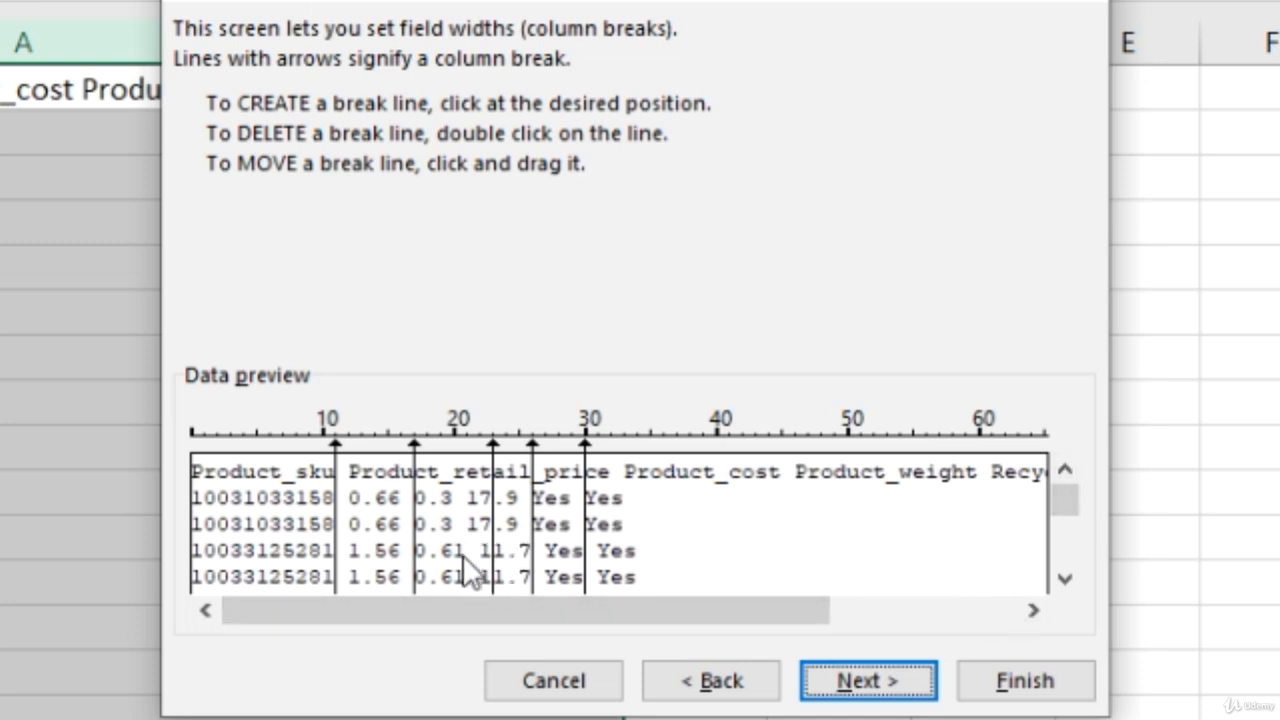
click(1060, 586)
click(1059, 588)
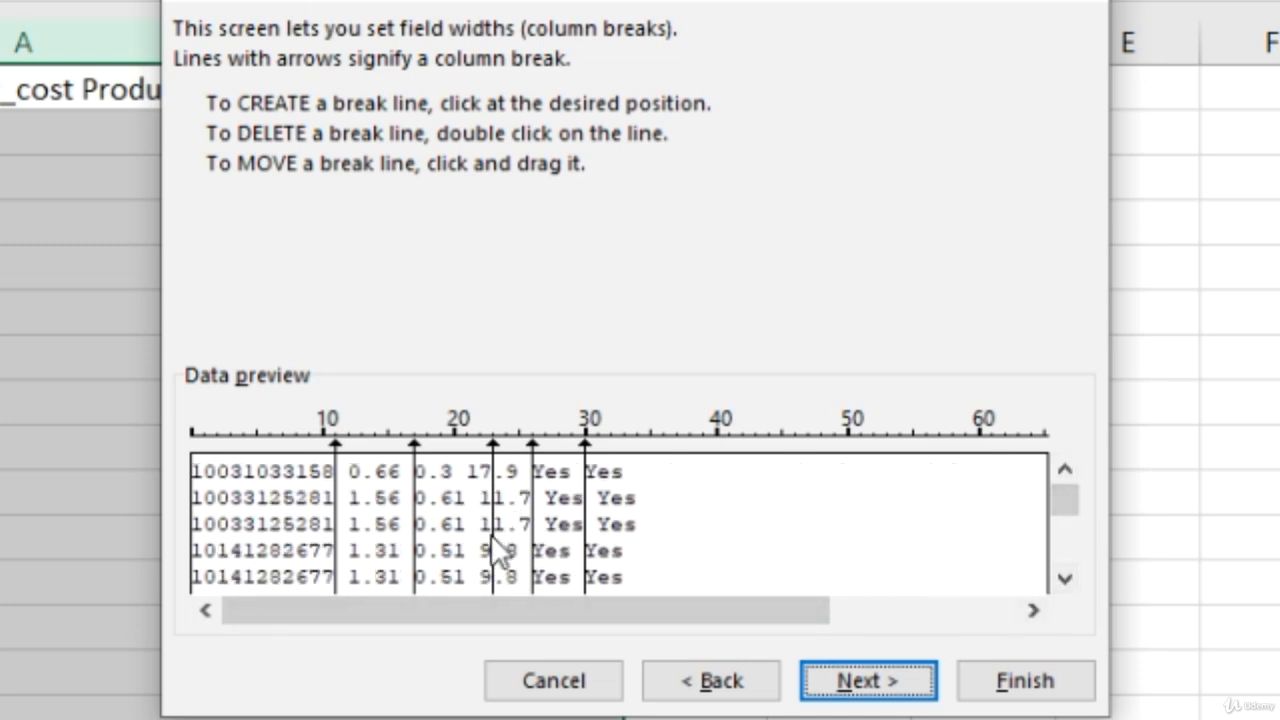
drag(492, 545, 481, 548)
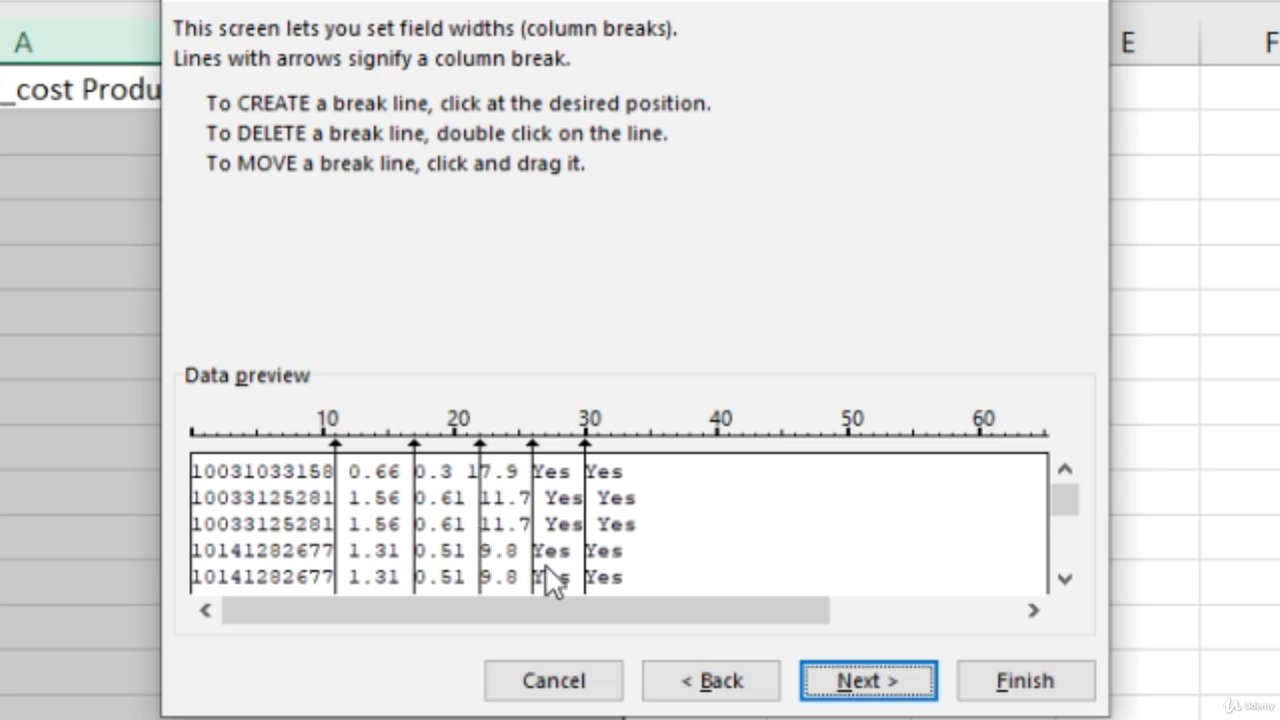
Step: Examine further rows in the data preview to check how the column breaks line up with the values
click(1066, 576)
click(1066, 576)
click(1066, 576)
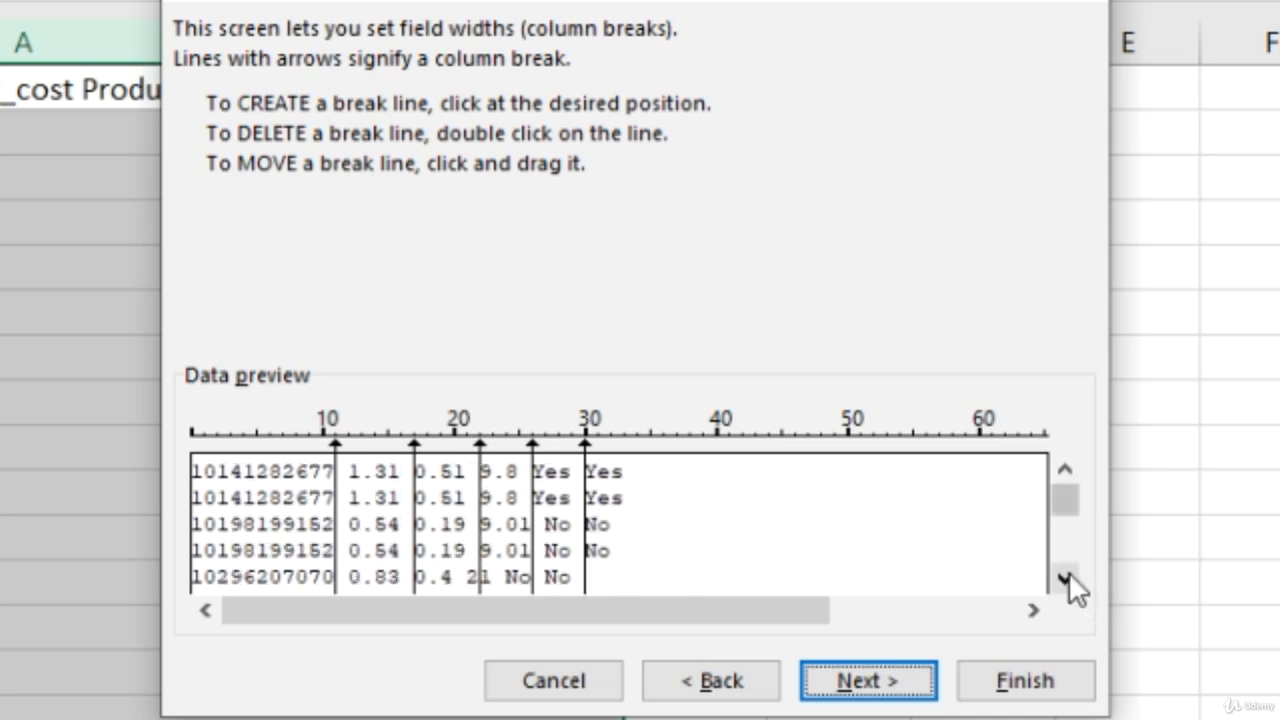
click(1066, 576)
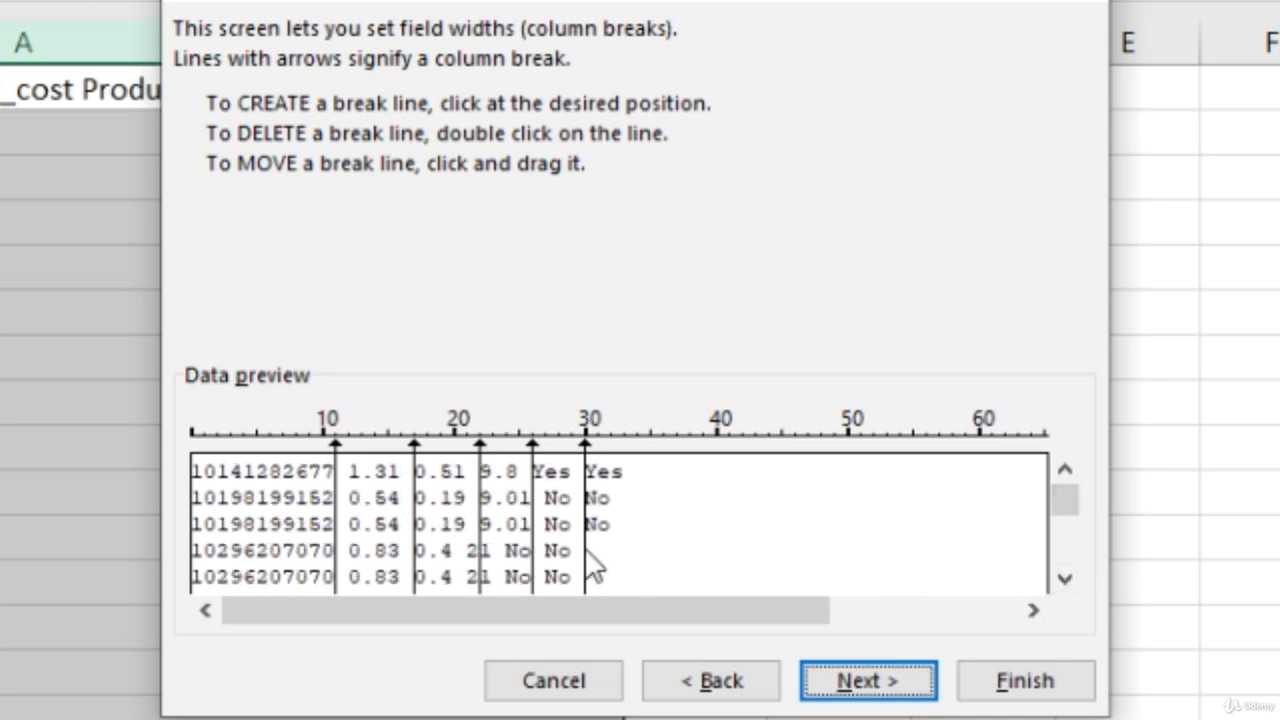
click(1066, 580)
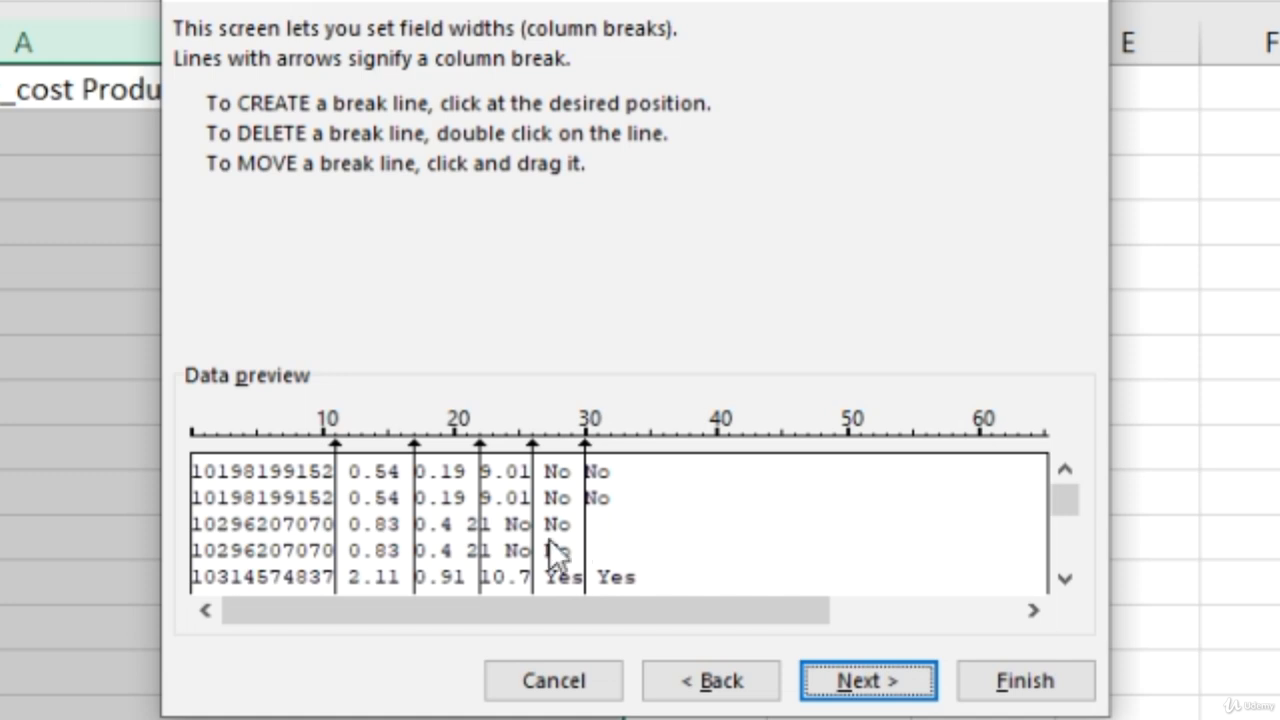
mouse_move(533, 541)
mouse_down()
mouse_move(545, 541)
mouse_move(533, 541)
mouse_up()
click(1064, 578)
click(1064, 578)
click(1064, 578)
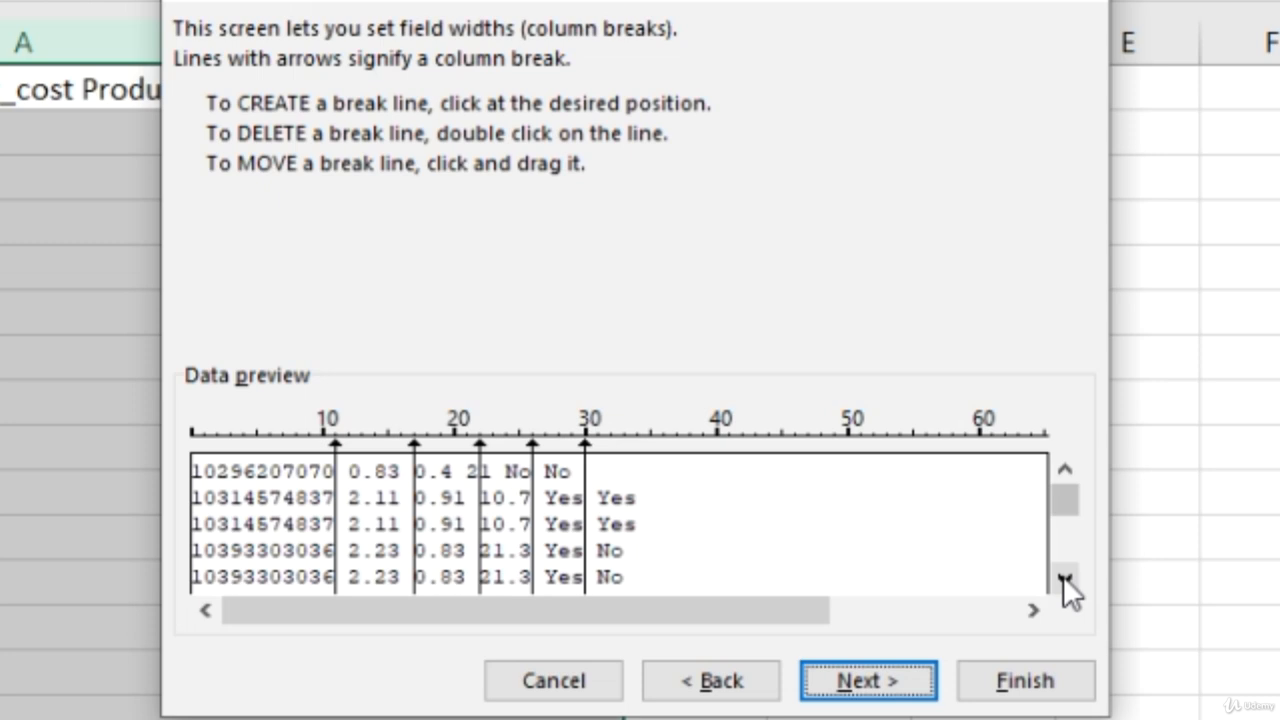
click(1064, 578)
click(1064, 578)
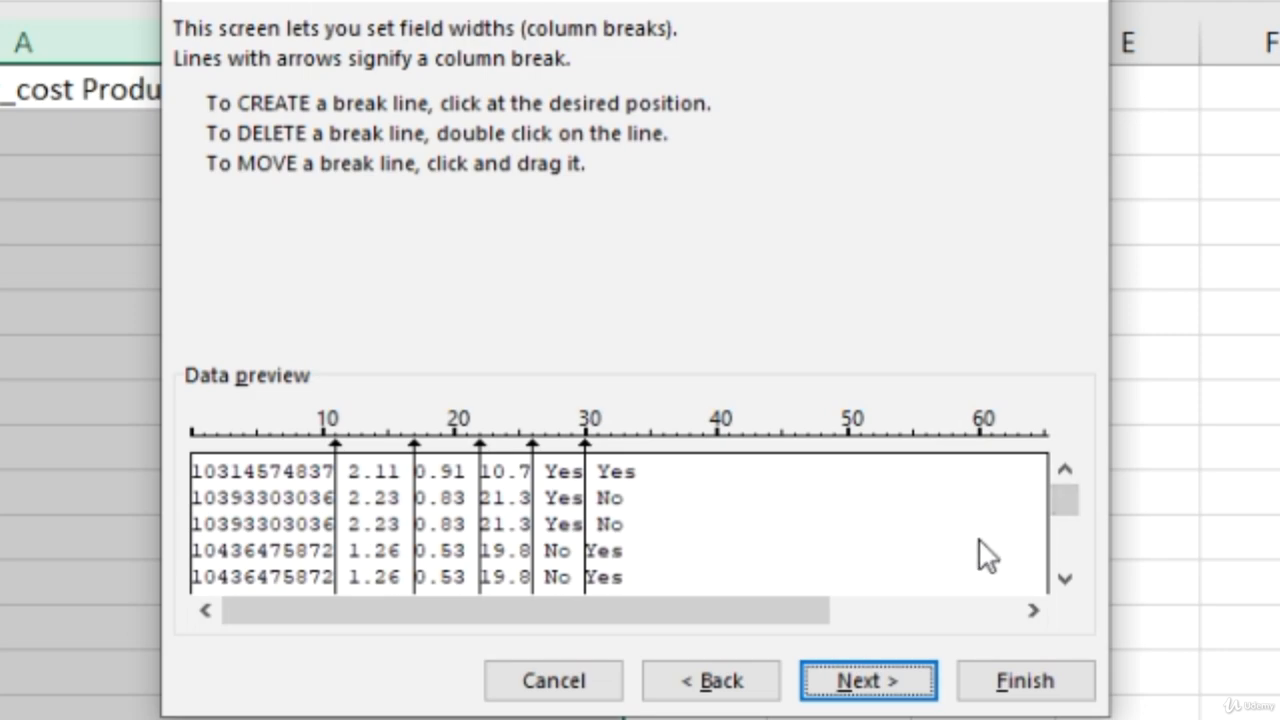
scroll(1070, 548, down, 2)
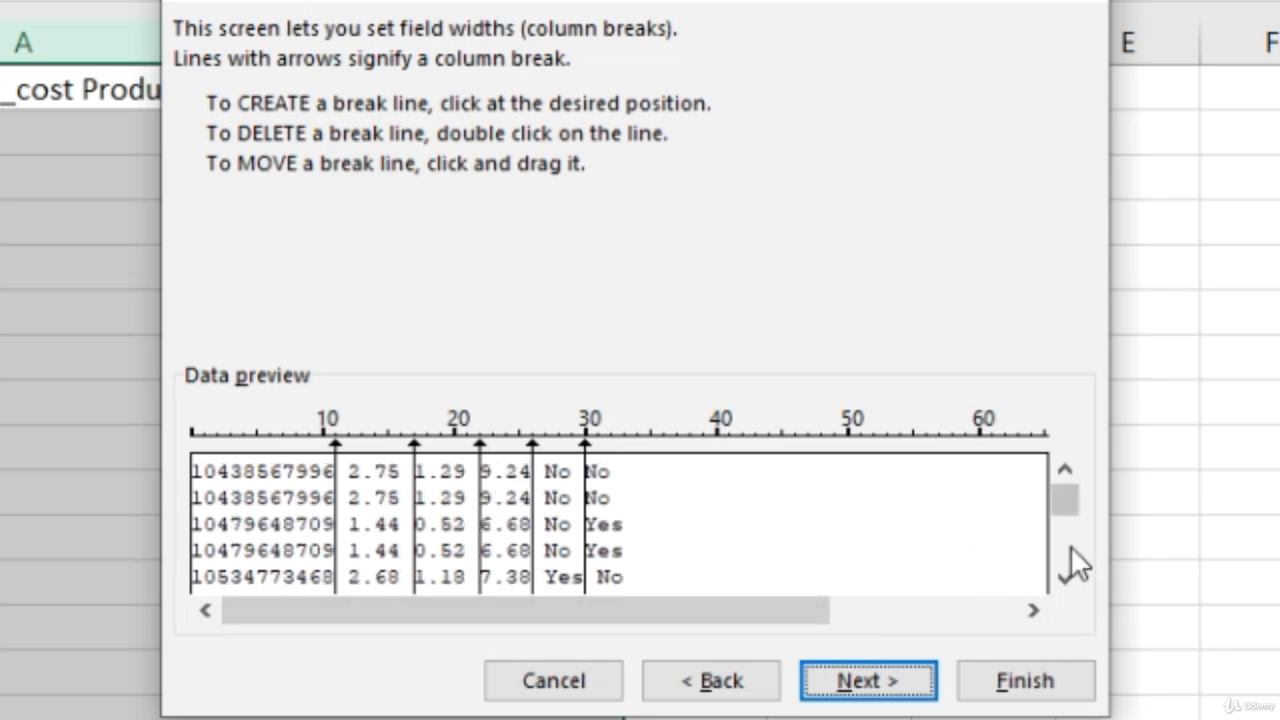
Step: Finish the fixed-width conversion of column A with the placed breaks and review the split rows in the worksheet
click(885, 690)
click(1000, 688)
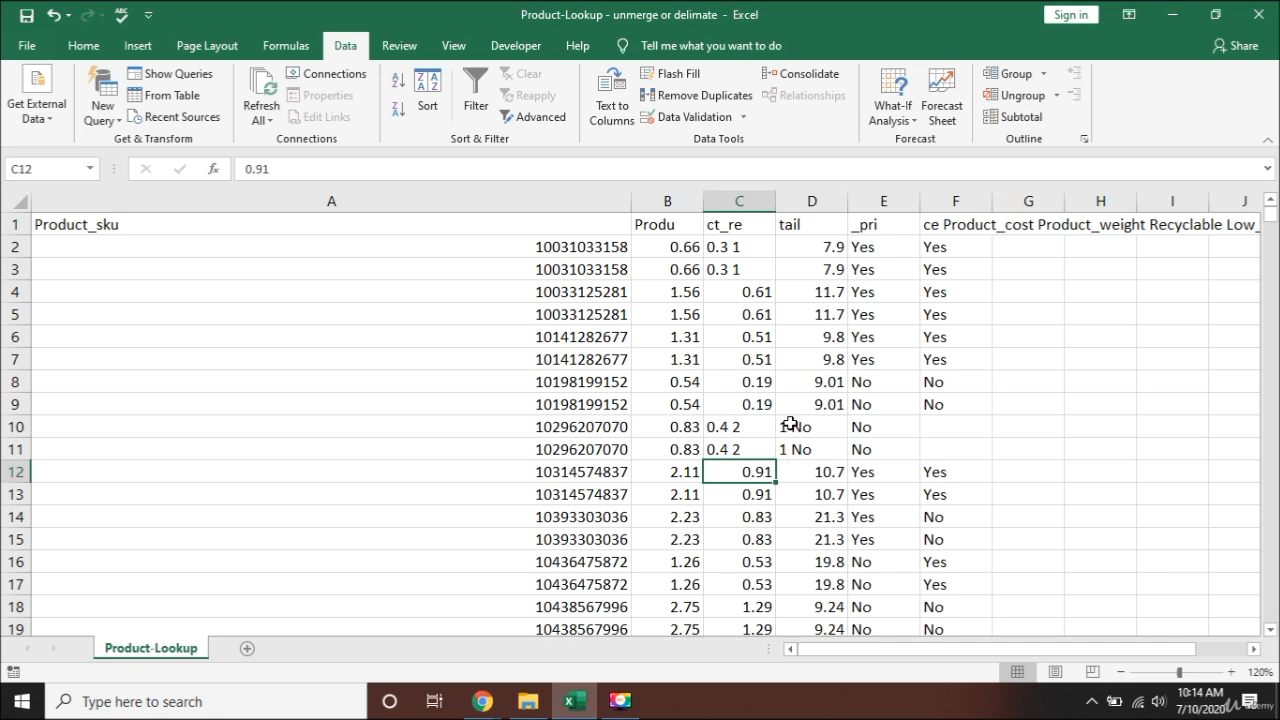
scroll(786, 420, down, 4)
scroll(784, 430, down, 2)
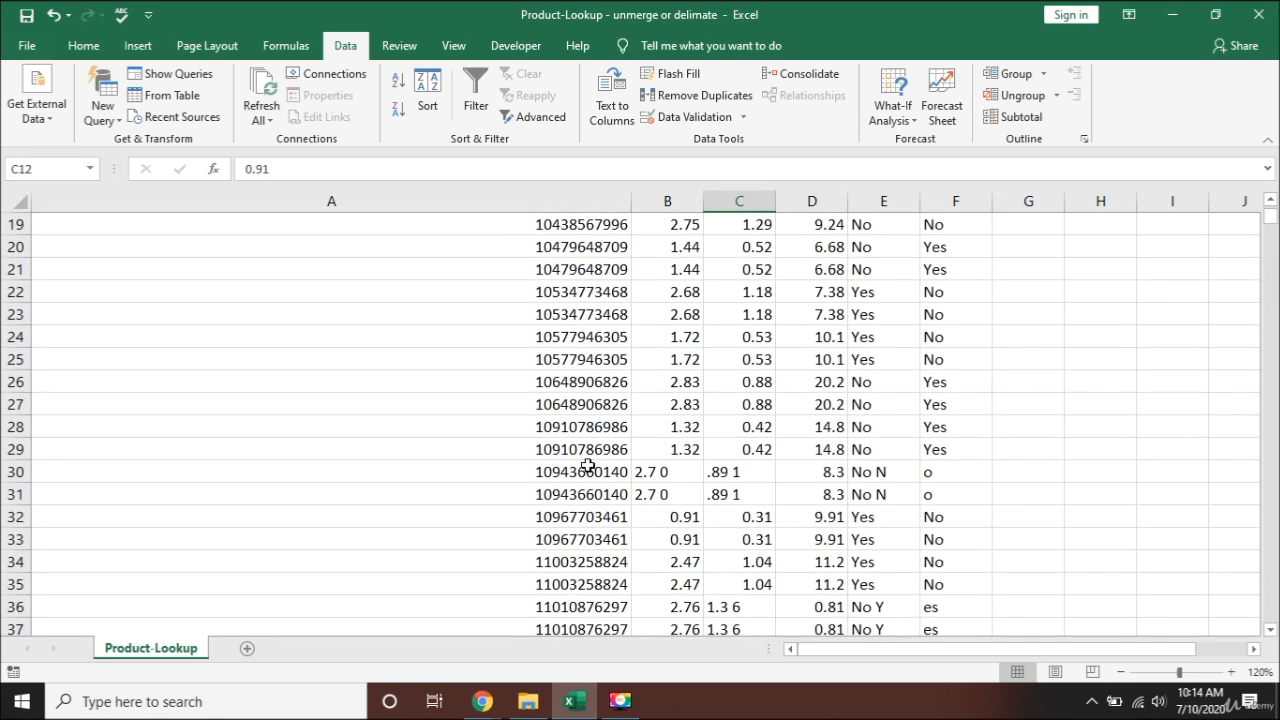
scroll(582, 460, up, 6)
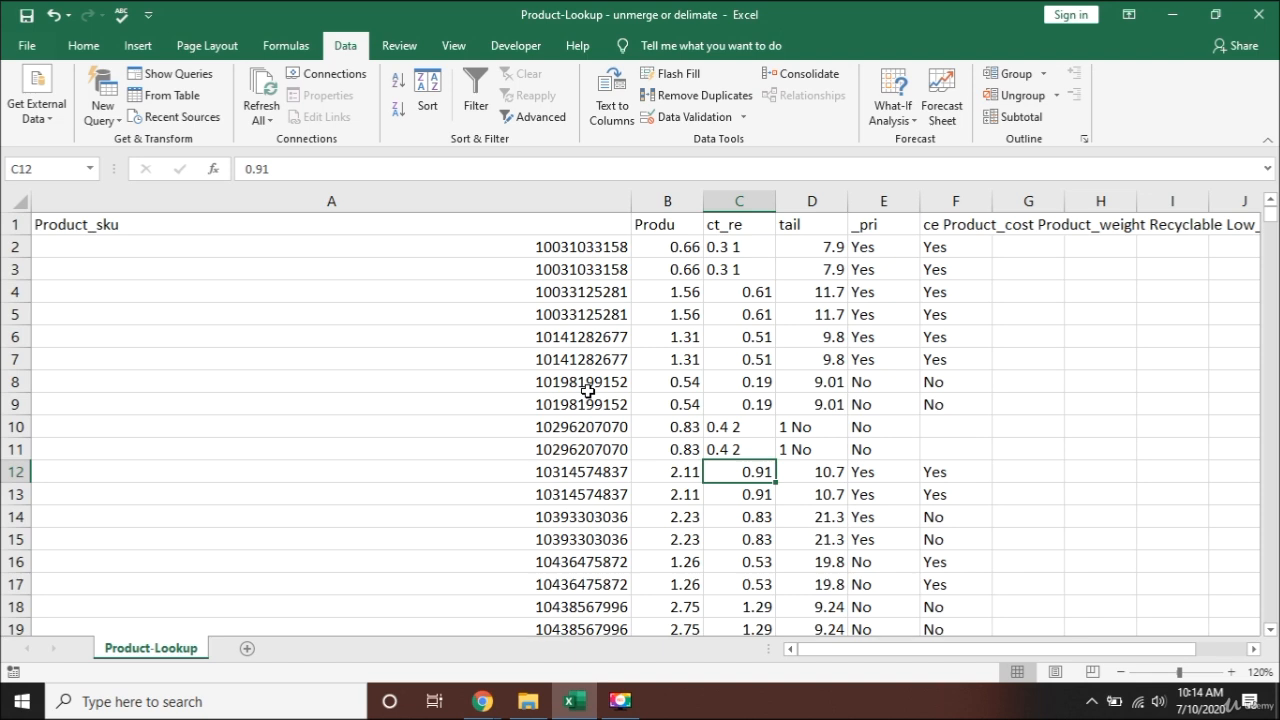